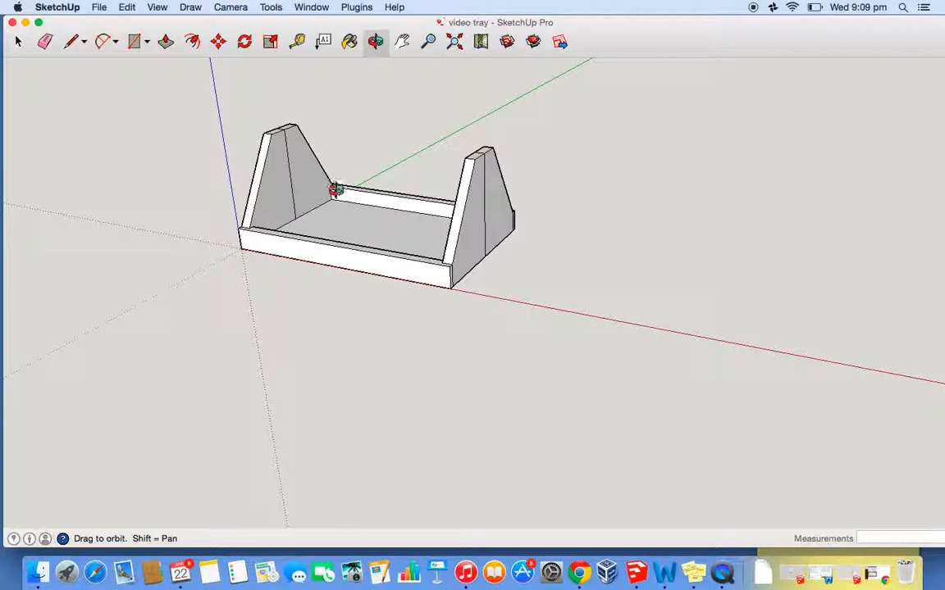
Step: Examine the tray's base, long sides and two sloped end panels from several angles and distances
drag(171, 164, 173, 219)
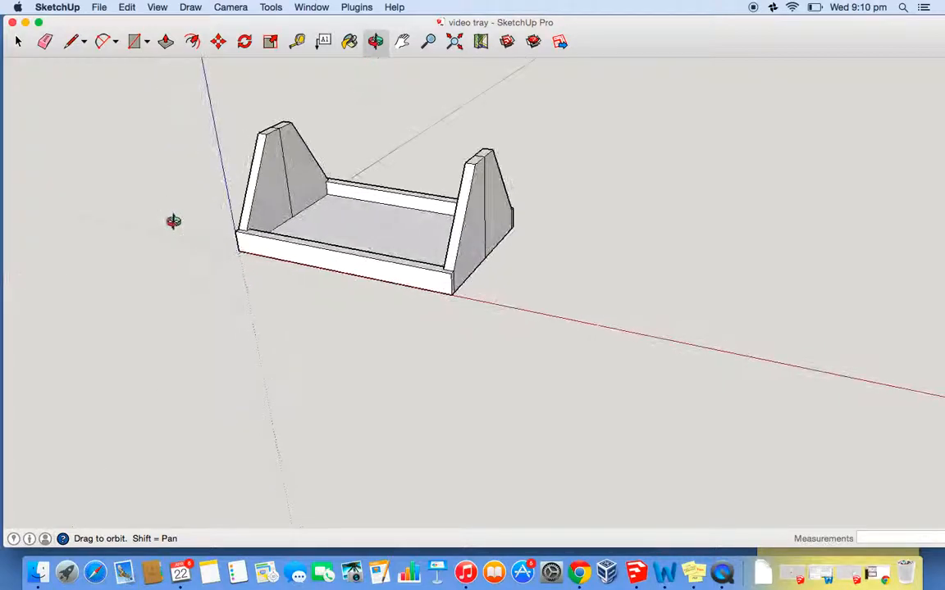
drag(523, 279, 487, 317)
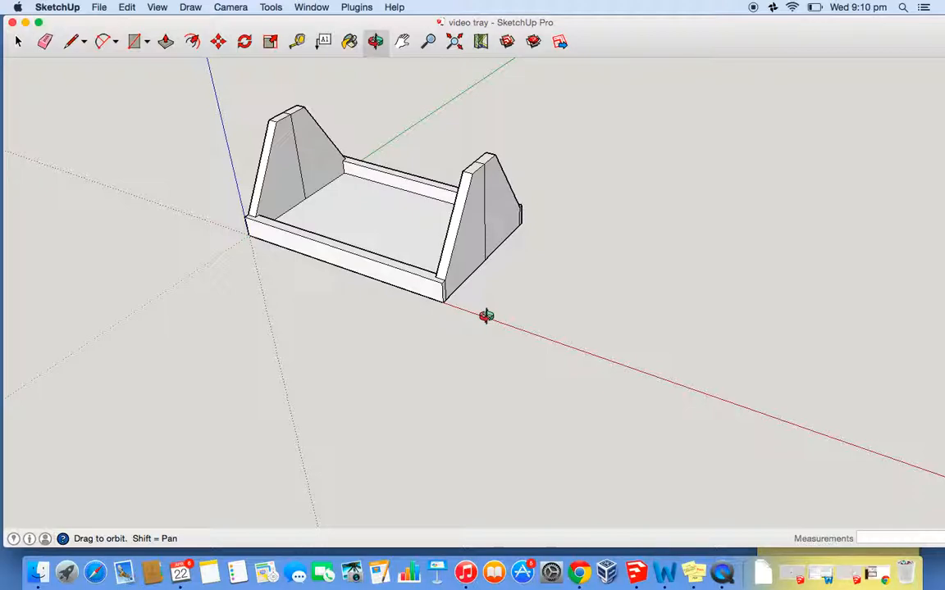
click(320, 176)
scroll(313, 154, up, 5)
scroll(315, 151, down, 8)
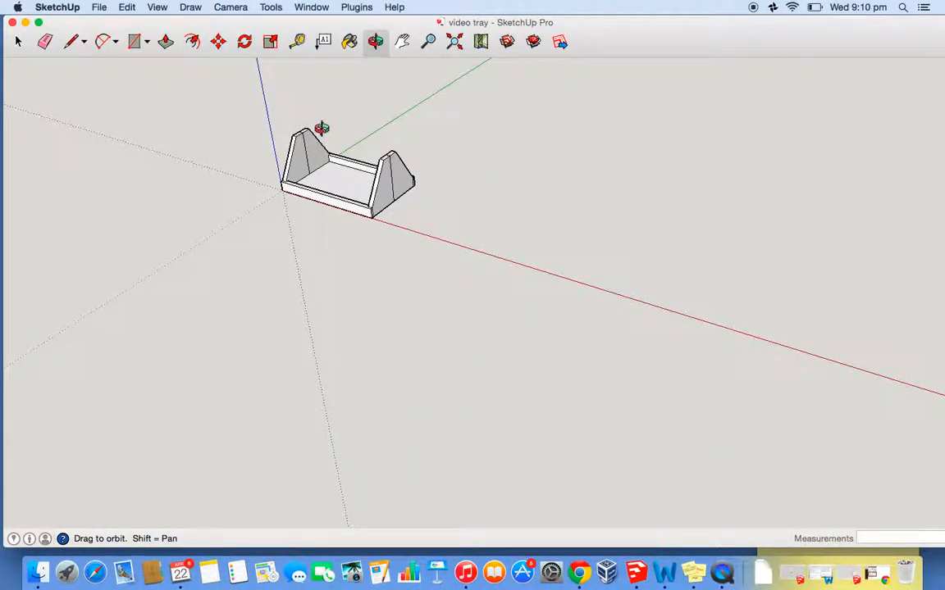
scroll(321, 127, up, 3)
scroll(322, 128, down, 6)
scroll(322, 128, up, 5)
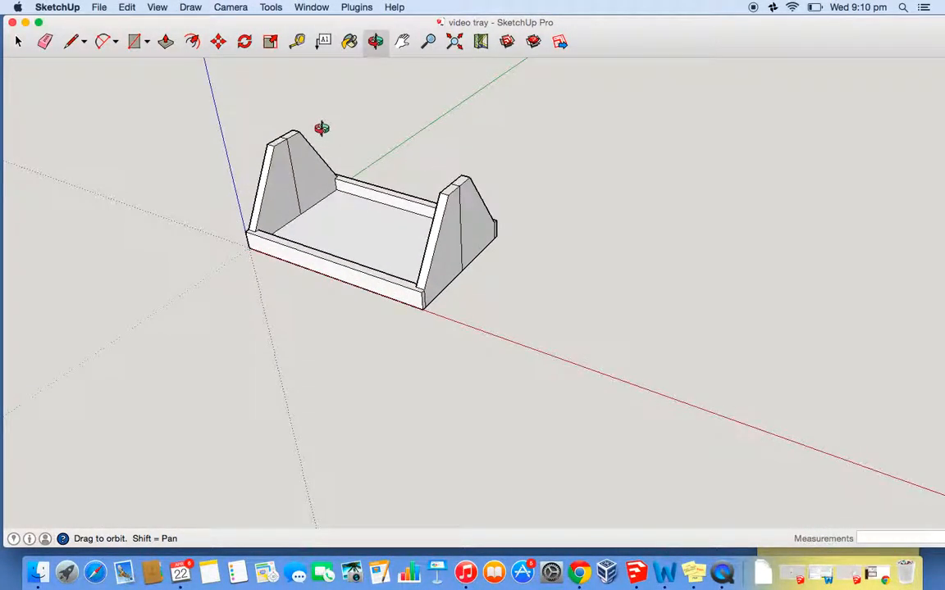
scroll(284, 158, up, 3)
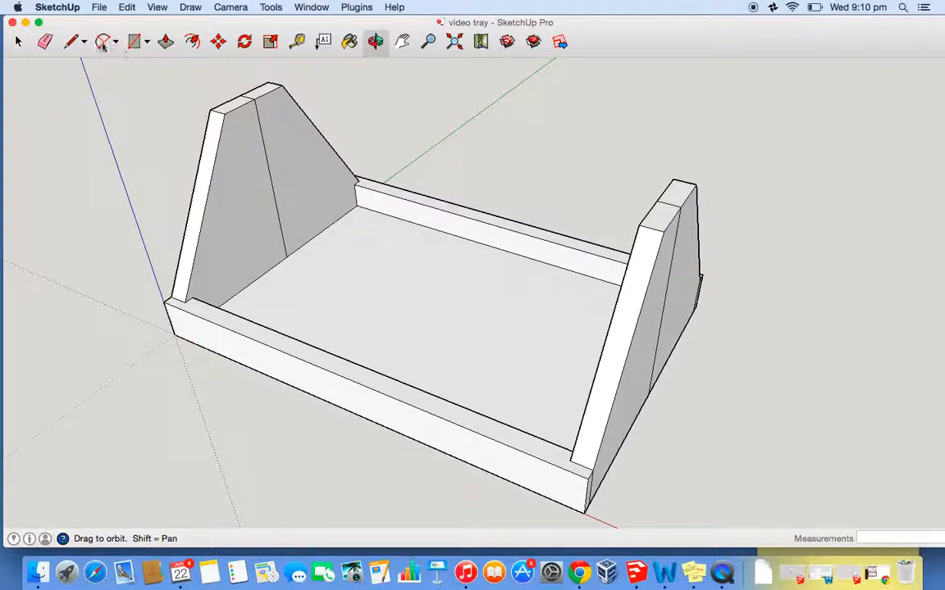
Step: Measure the inside distance between the two end panels along the base's centre, from one centre line's lower endpoint to the other
click(134, 41)
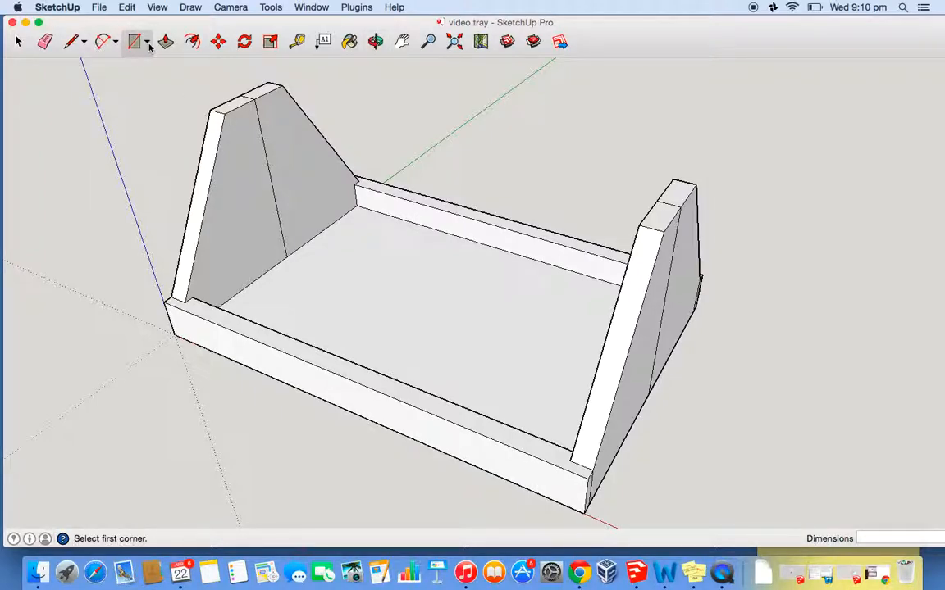
click(148, 42)
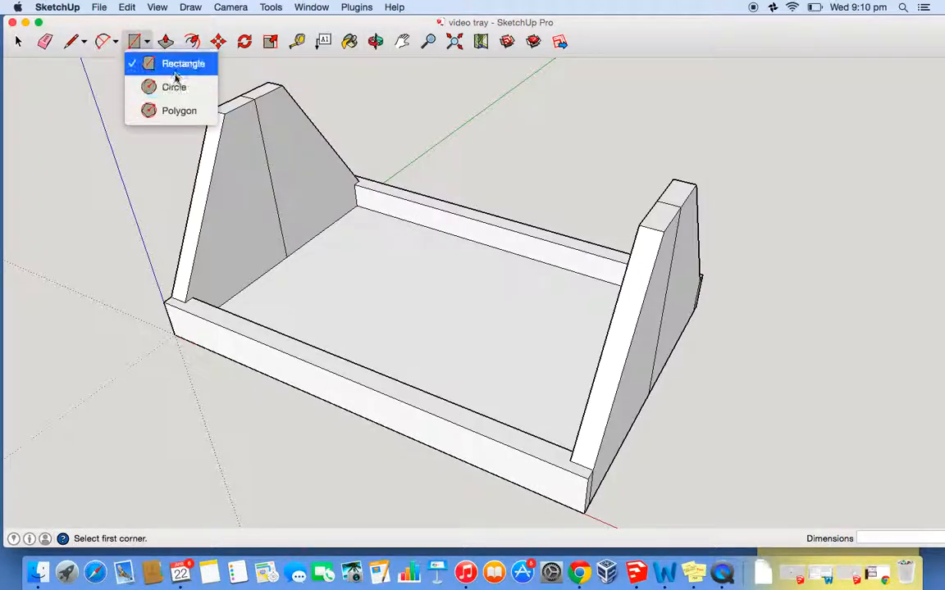
click(168, 63)
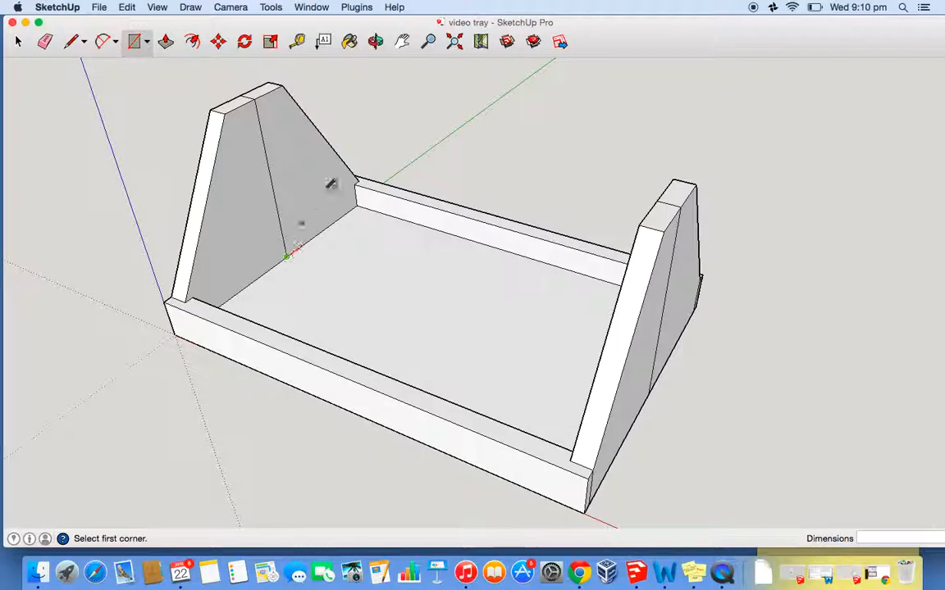
click(376, 46)
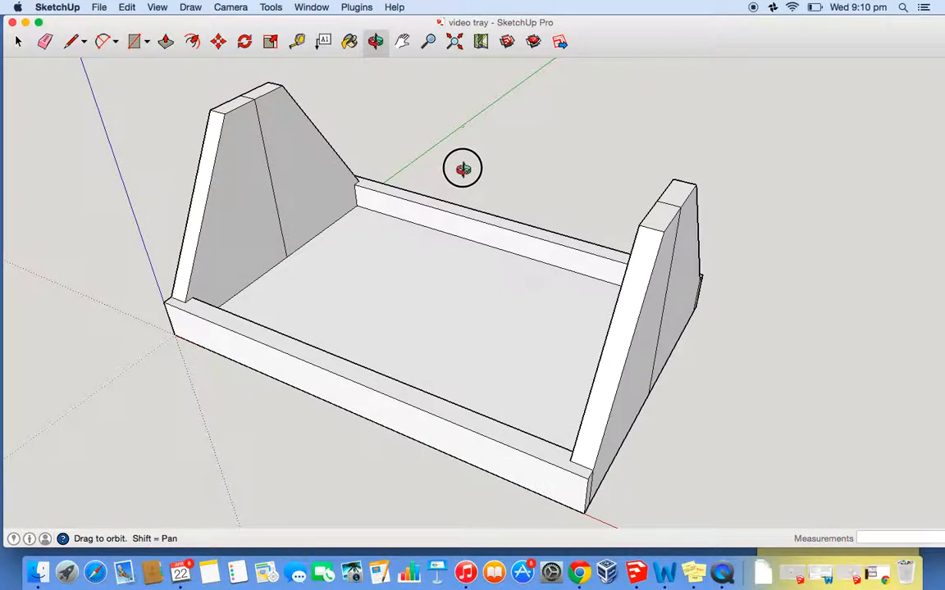
drag(414, 150, 529, 113)
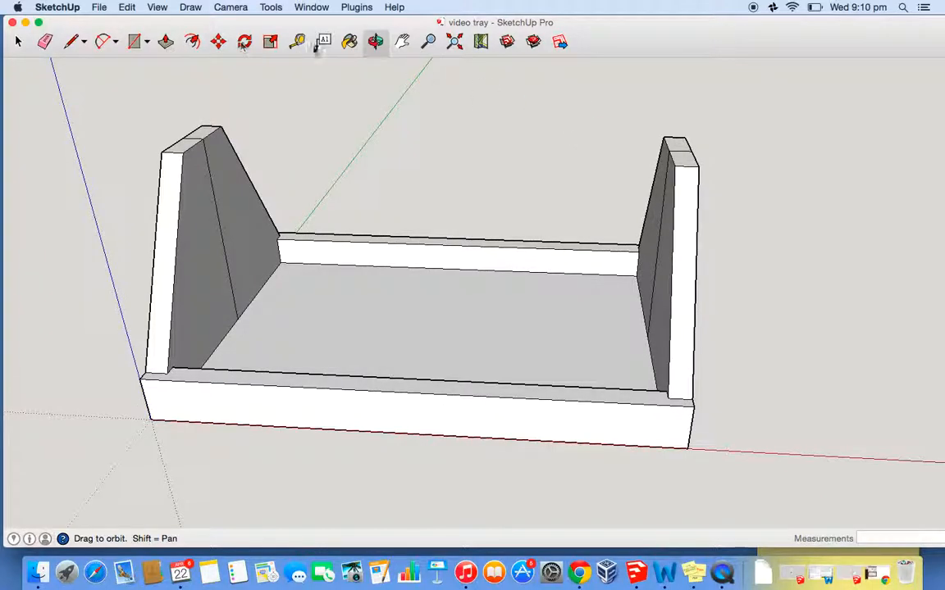
click(297, 42)
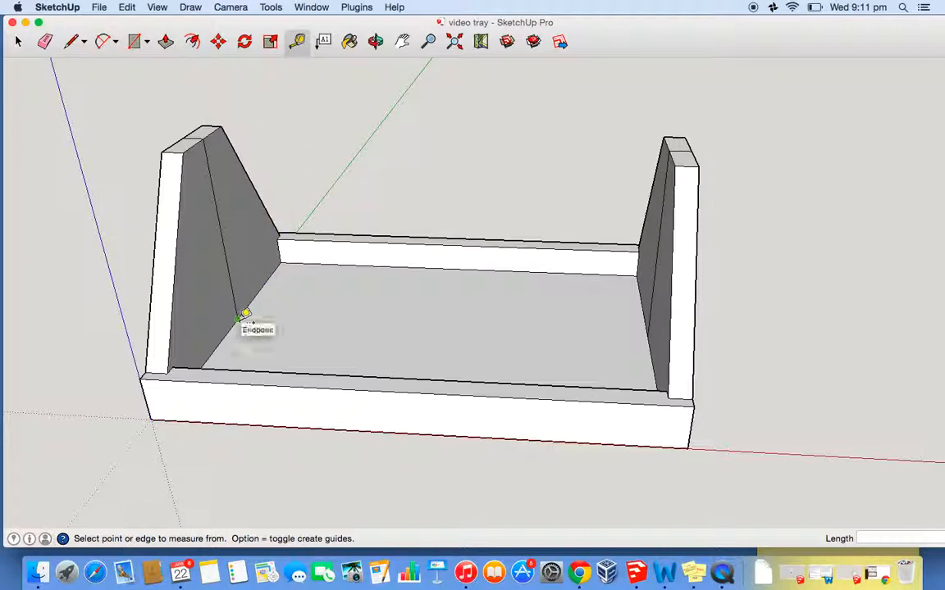
click(238, 319)
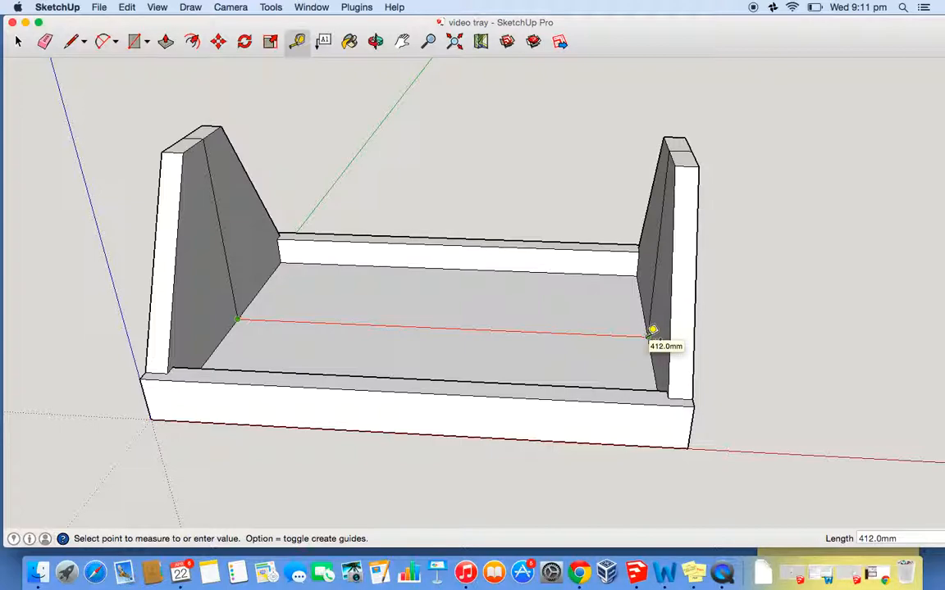
click(534, 215)
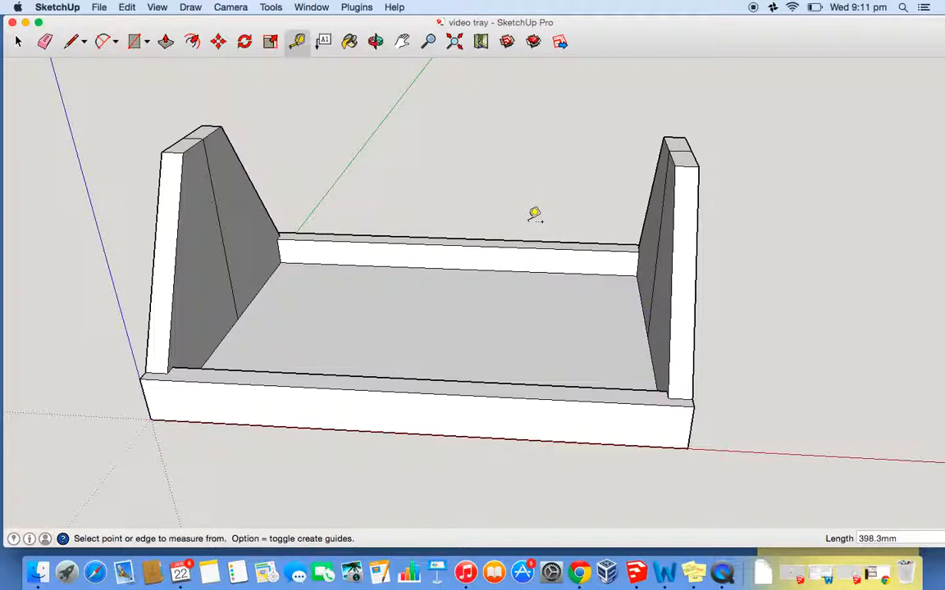
Step: Draw two adjoining 412 by 25 mm rectangles on the tray base, one on each side of the centre between the end panels
click(135, 41)
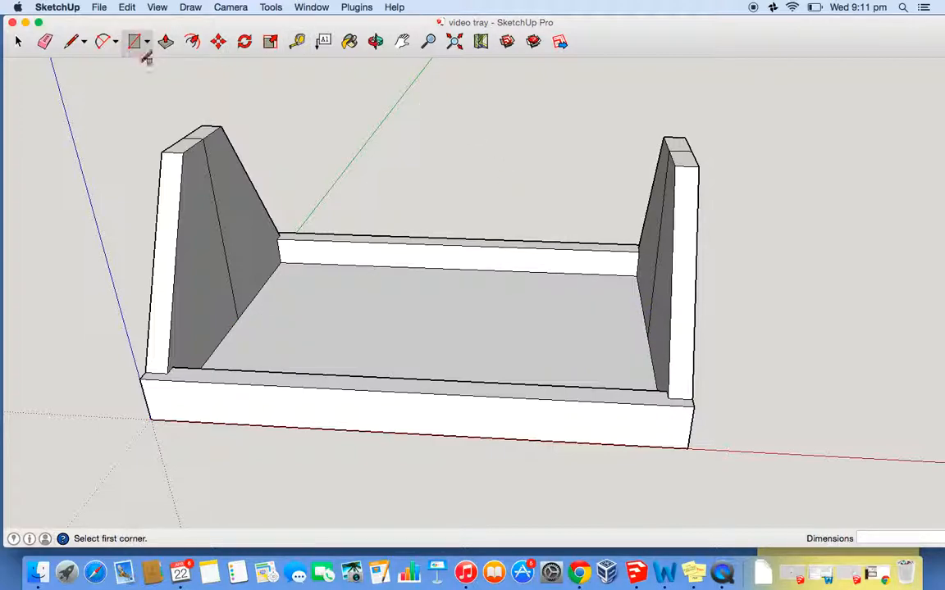
click(237, 318)
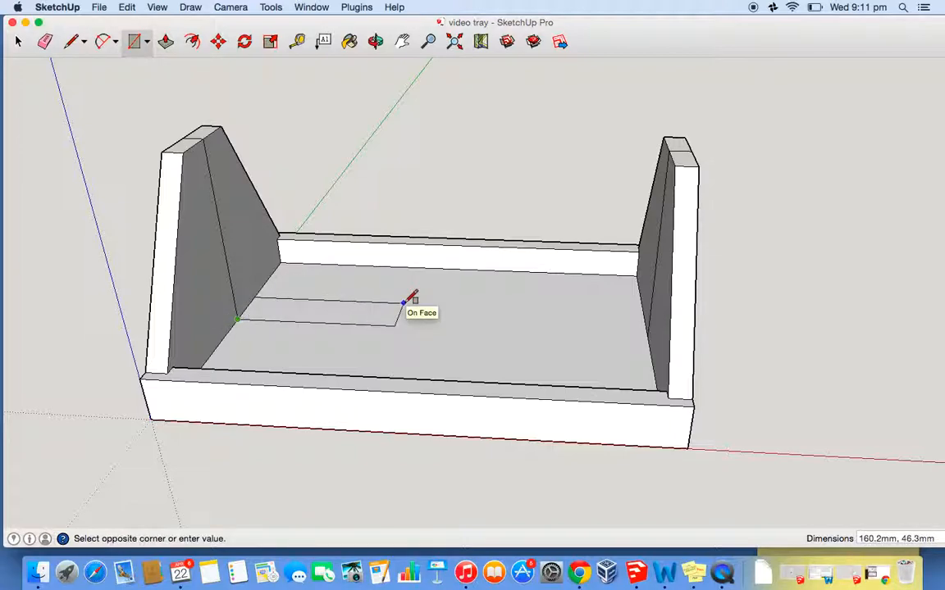
text(412,25)
key(Return)
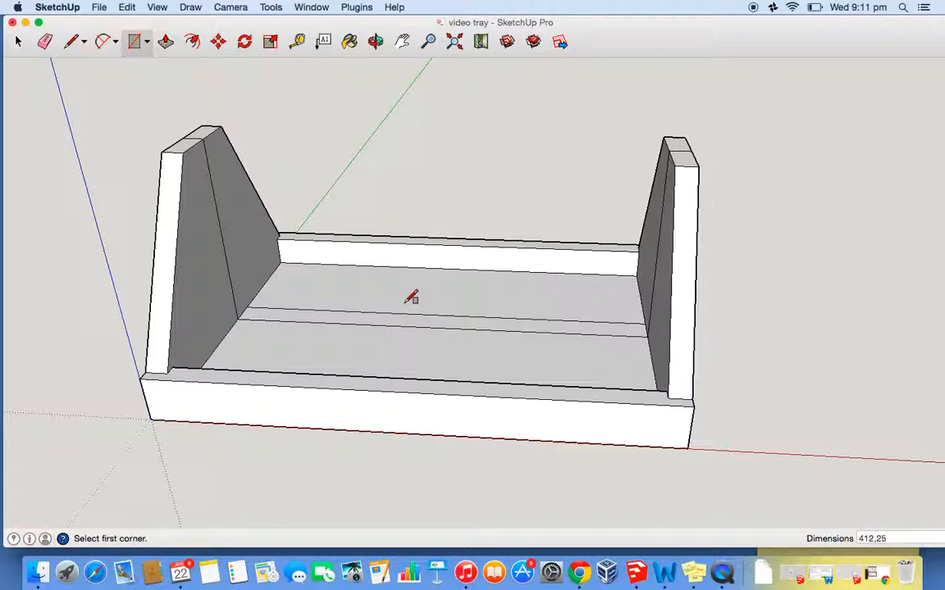
click(237, 319)
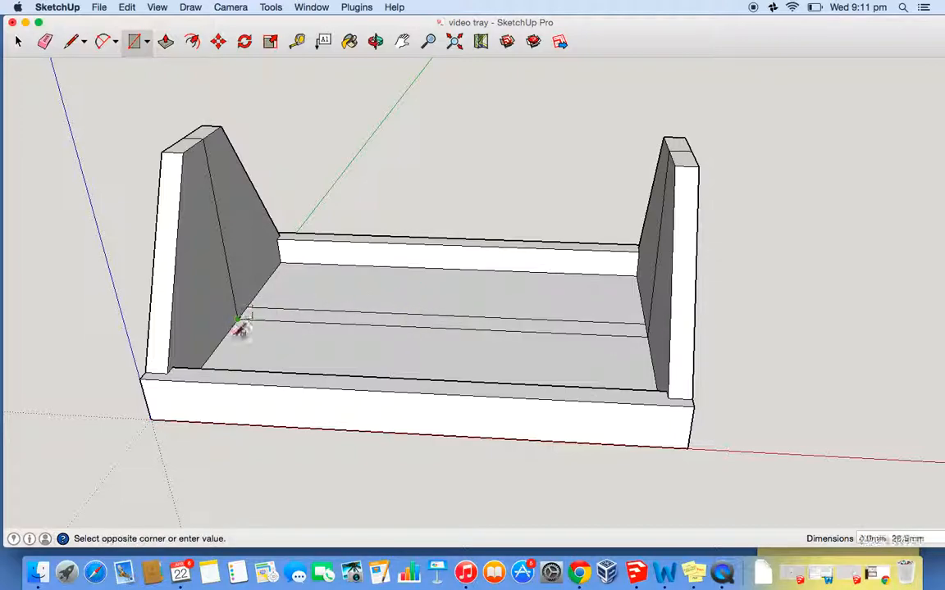
text(412,25)
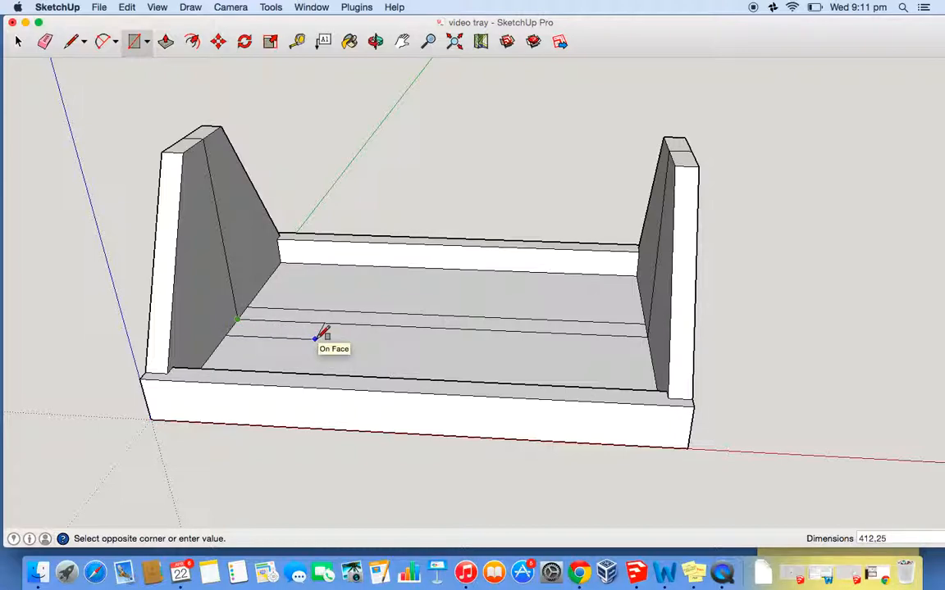
key(Return)
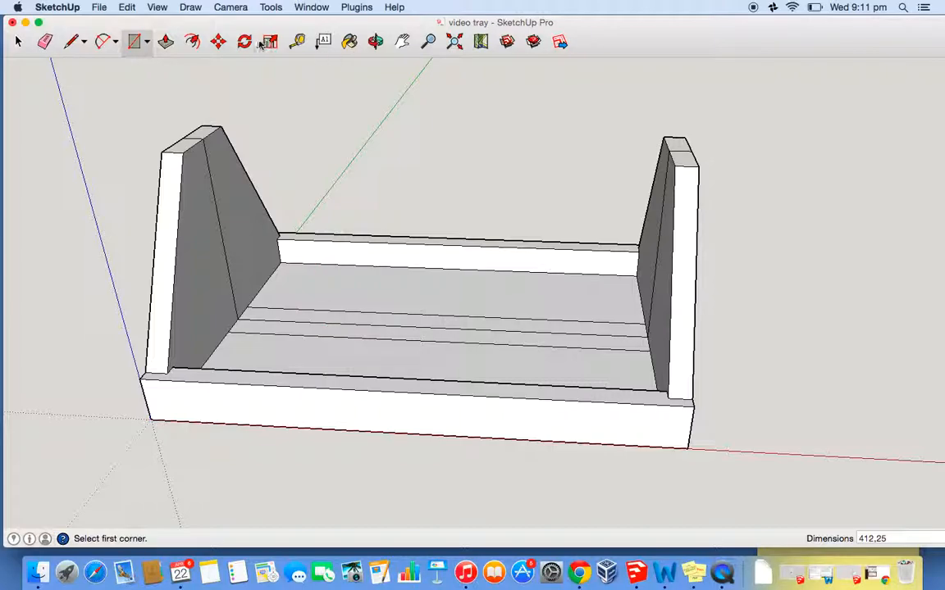
Step: Erase the shared middle line between the two rectangles on the base to merge them into one strip
click(375, 41)
drag(402, 132, 315, 243)
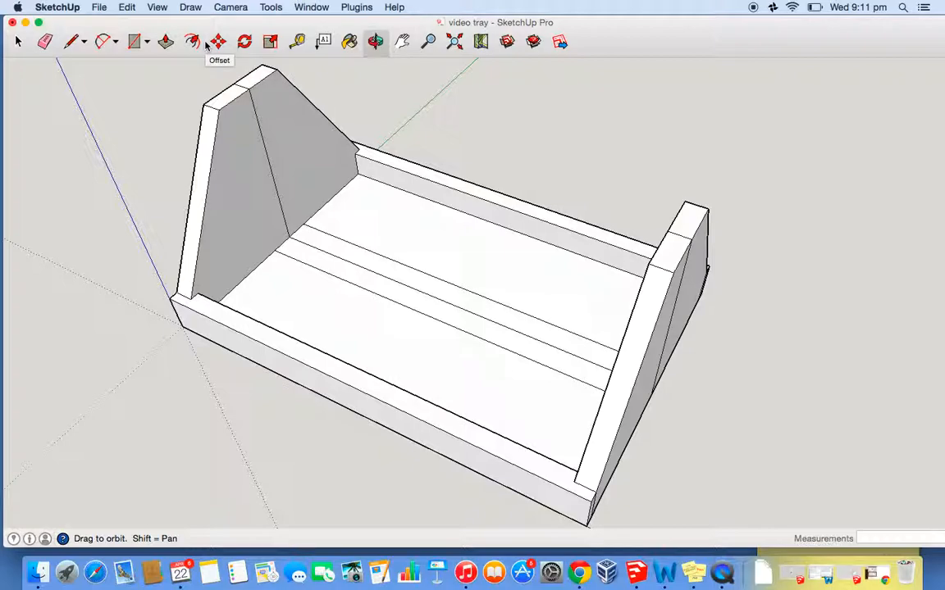
click(56, 45)
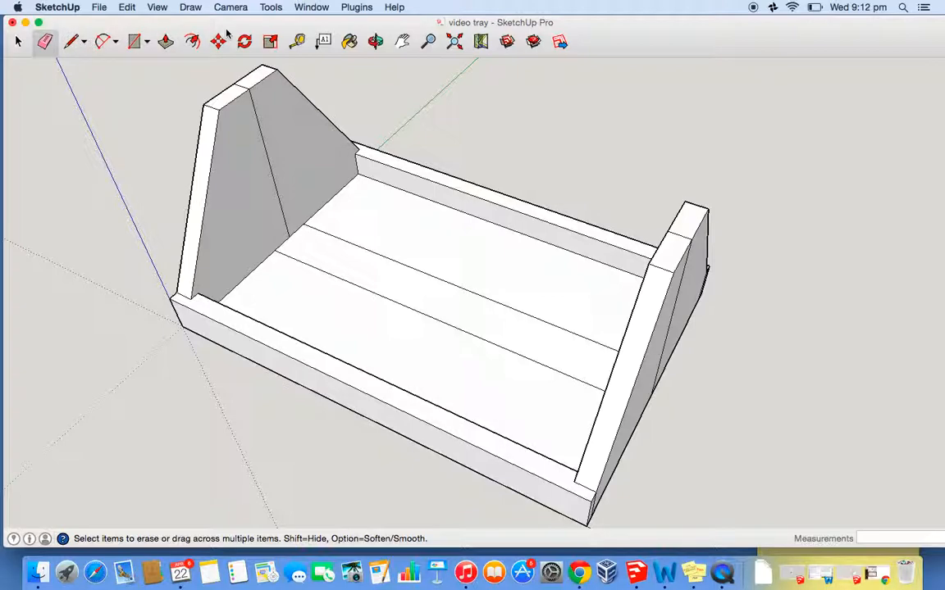
Step: Place a guide point 25 mm down the centre line from the top edge of the left end panel's inner face
click(297, 41)
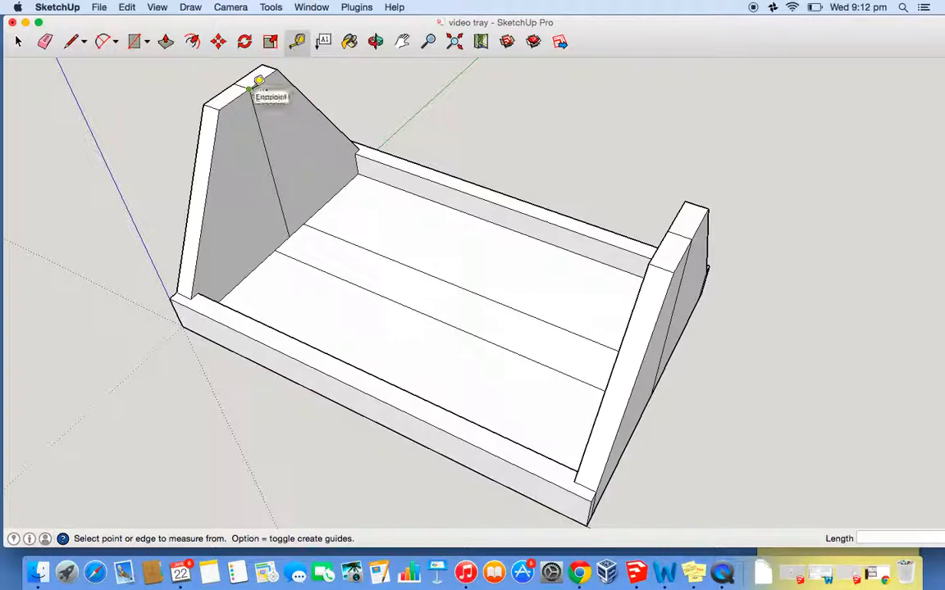
click(249, 89)
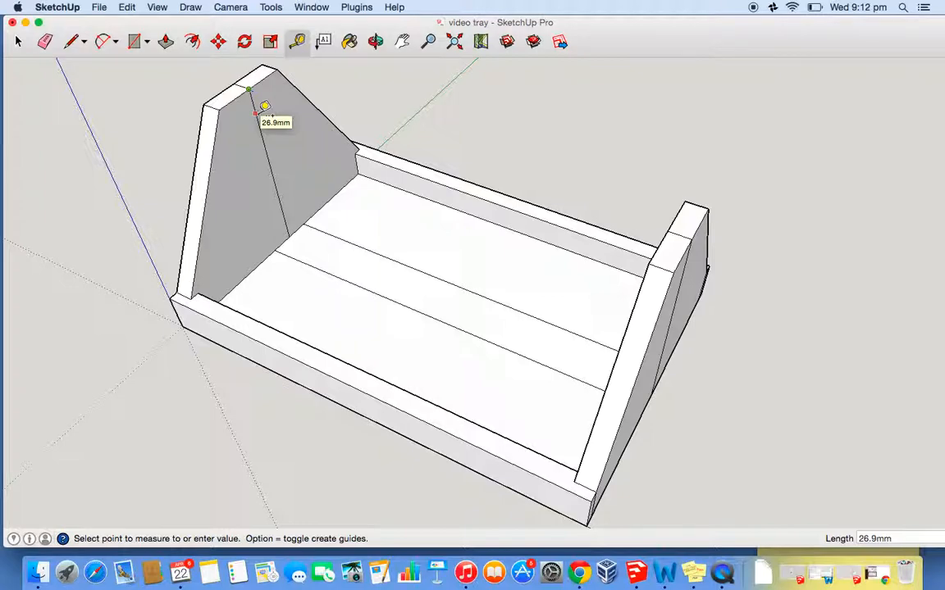
text(25)
key(Return)
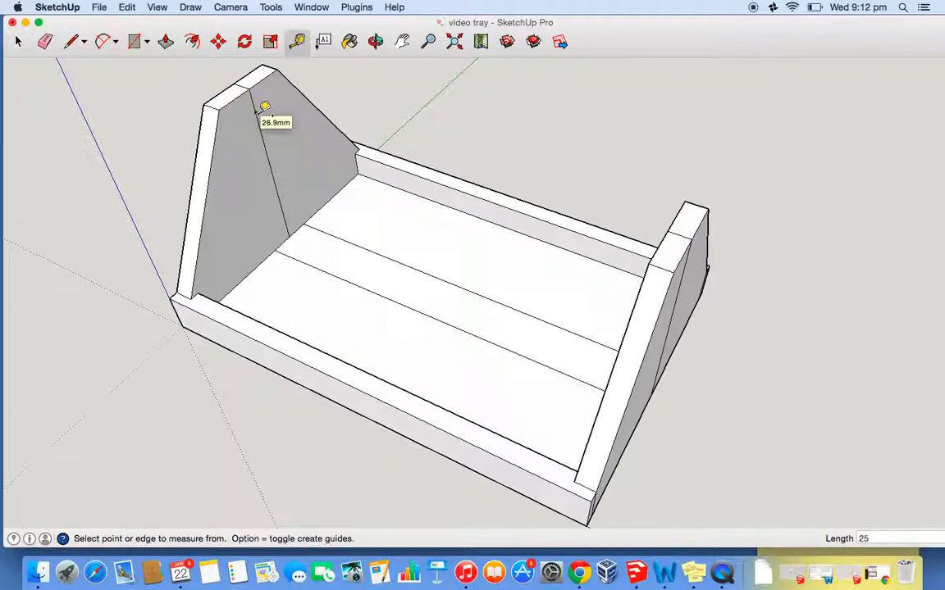
Step: Draw a circle of 12.5 mm radius centred on the end panel's guide point, and erase the guide
click(149, 45)
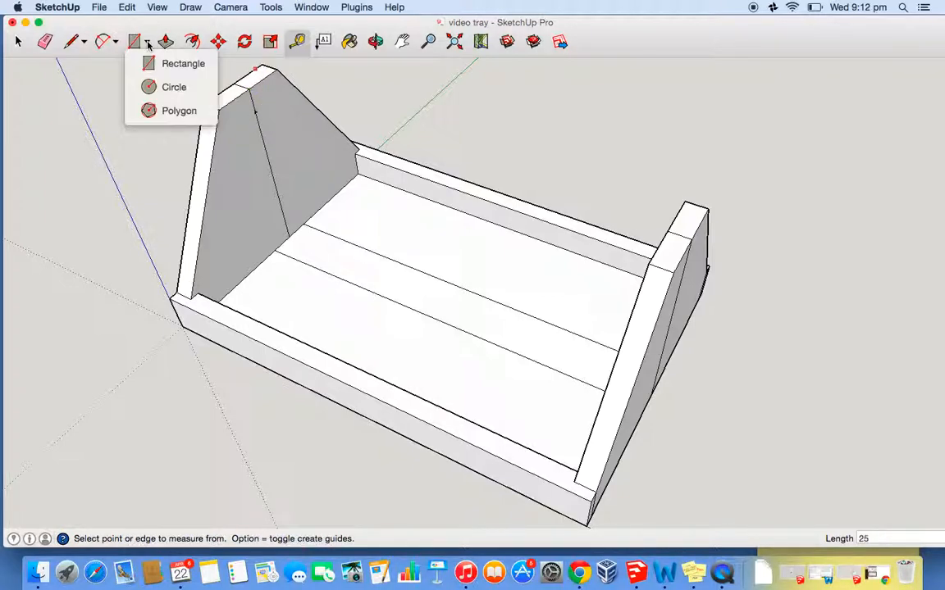
click(156, 86)
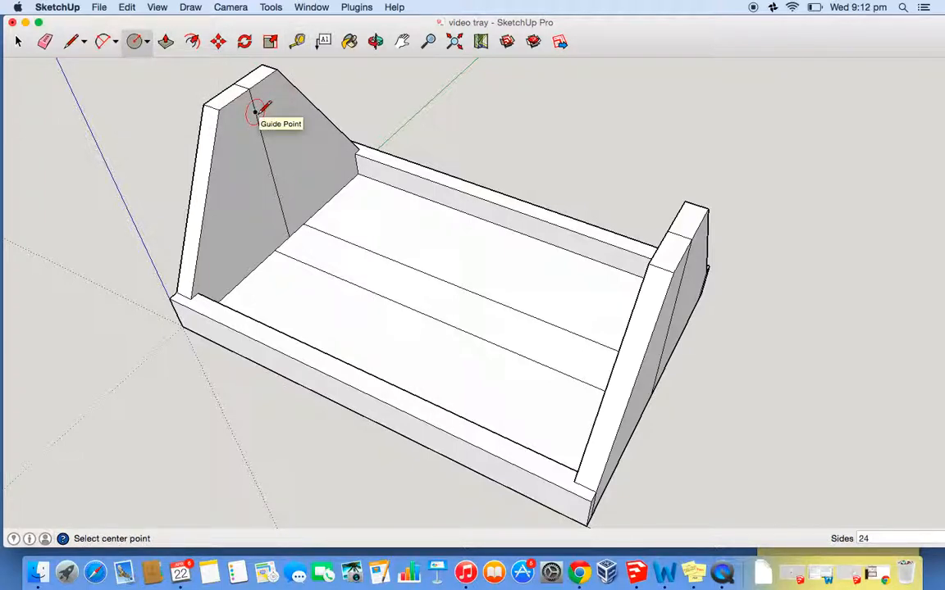
scroll(257, 109, up, 3)
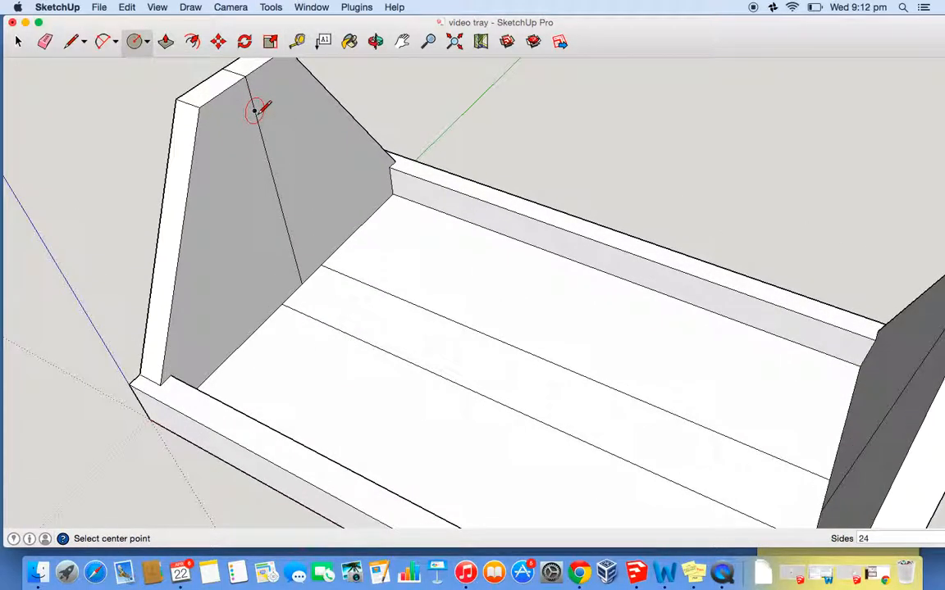
scroll(257, 109, up, 2)
scroll(256, 105, down, 3)
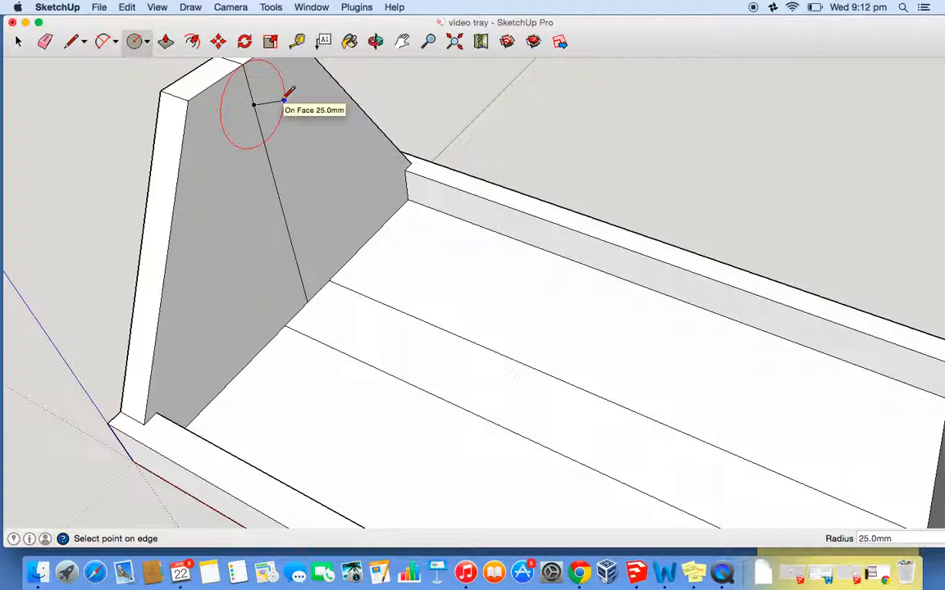
text(12.5)
key(Return)
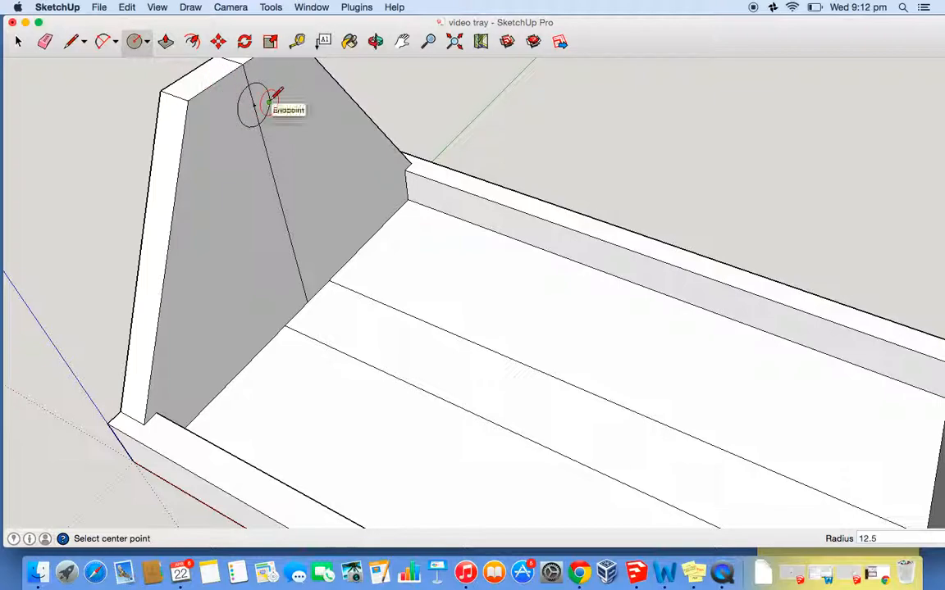
click(47, 41)
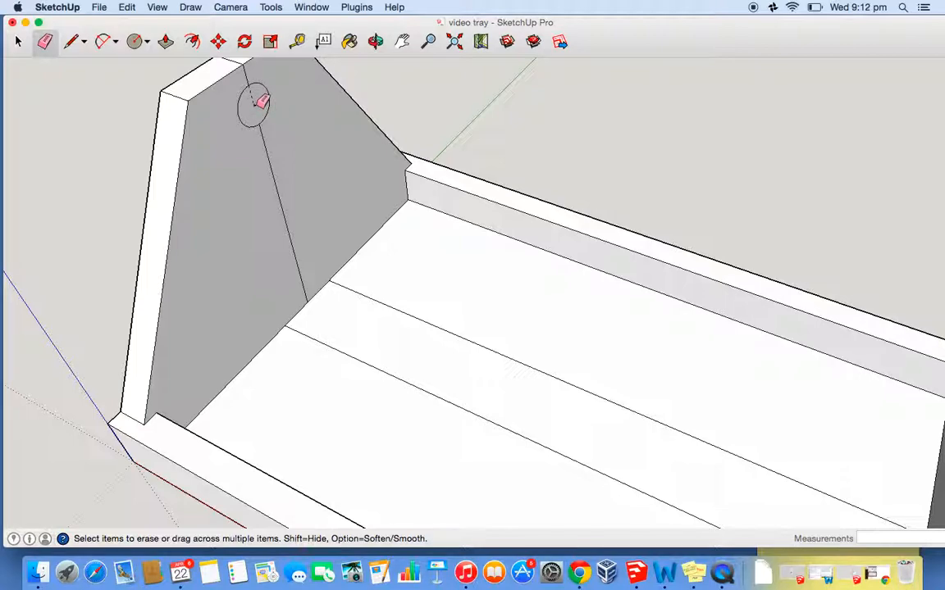
click(254, 106)
Step: Extrude the circle on the left end panel 412 mm across to the opposite end panel with Push/Pull to form the handle
click(164, 41)
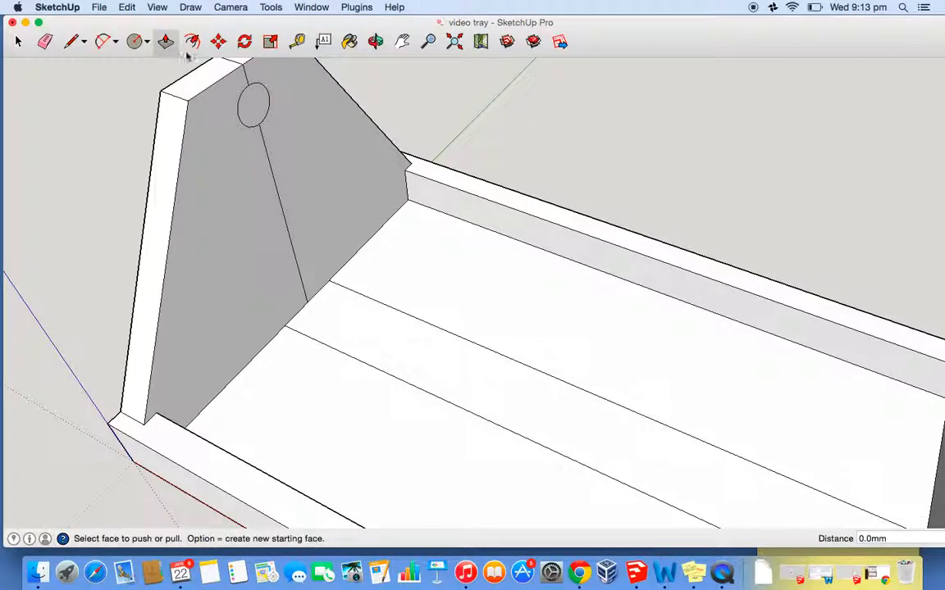
scroll(254, 106, down, 3)
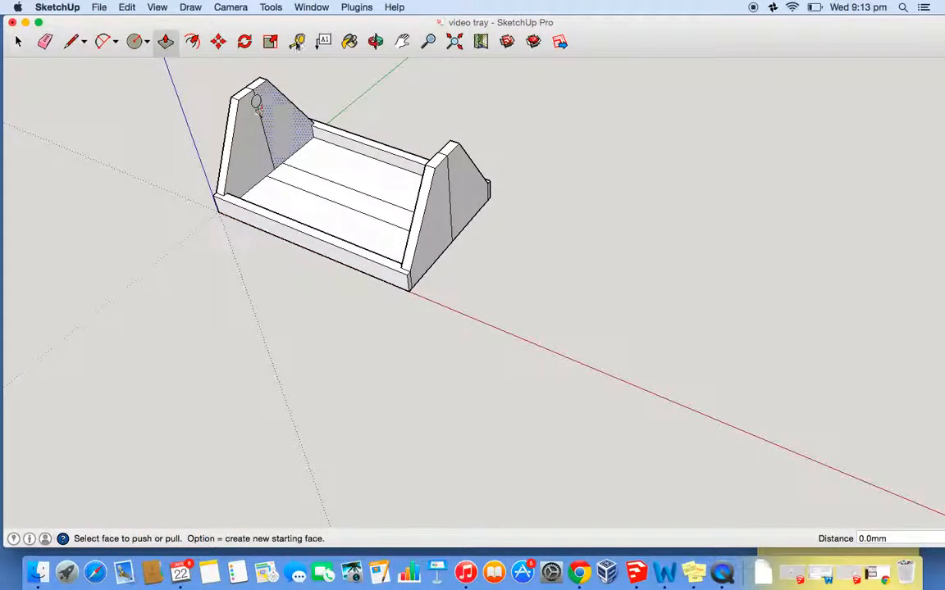
click(375, 41)
drag(192, 228, 314, 232)
drag(391, 215, 337, 240)
scroll(337, 190, up, 4)
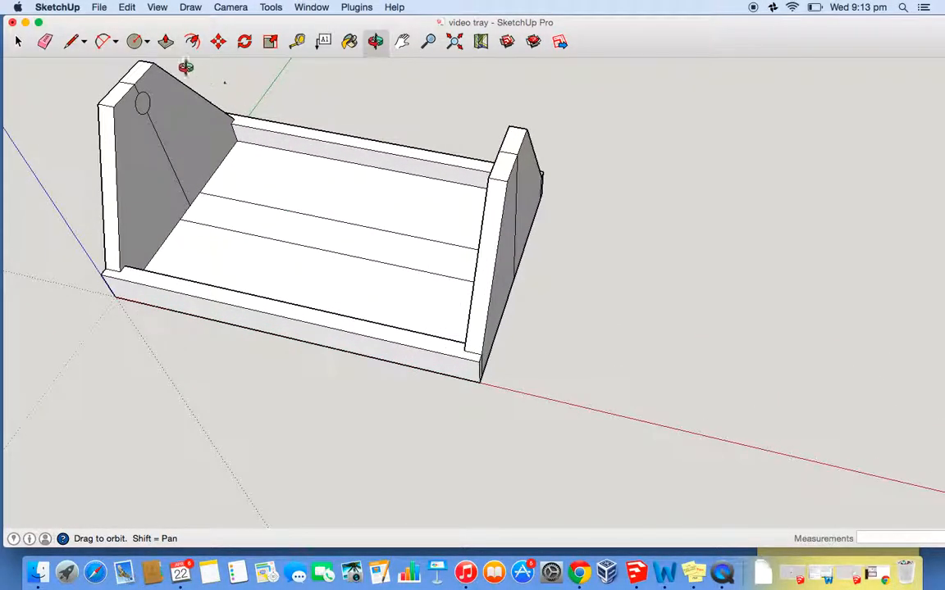
click(165, 41)
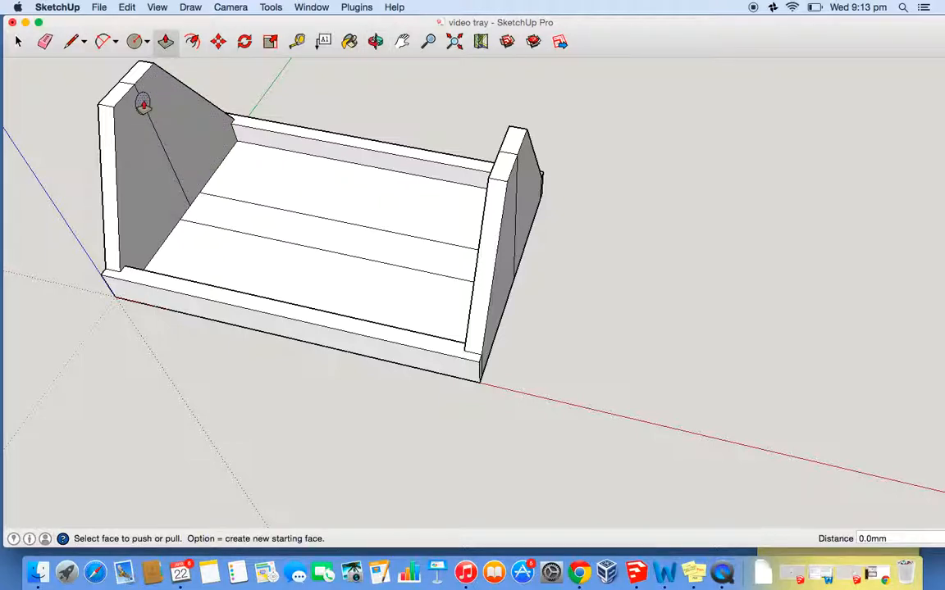
click(144, 101)
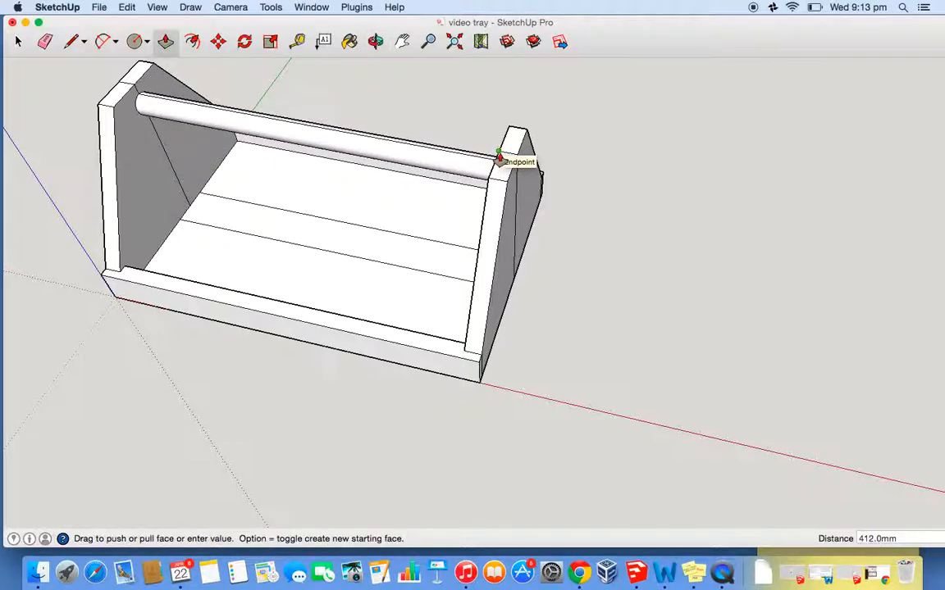
click(499, 157)
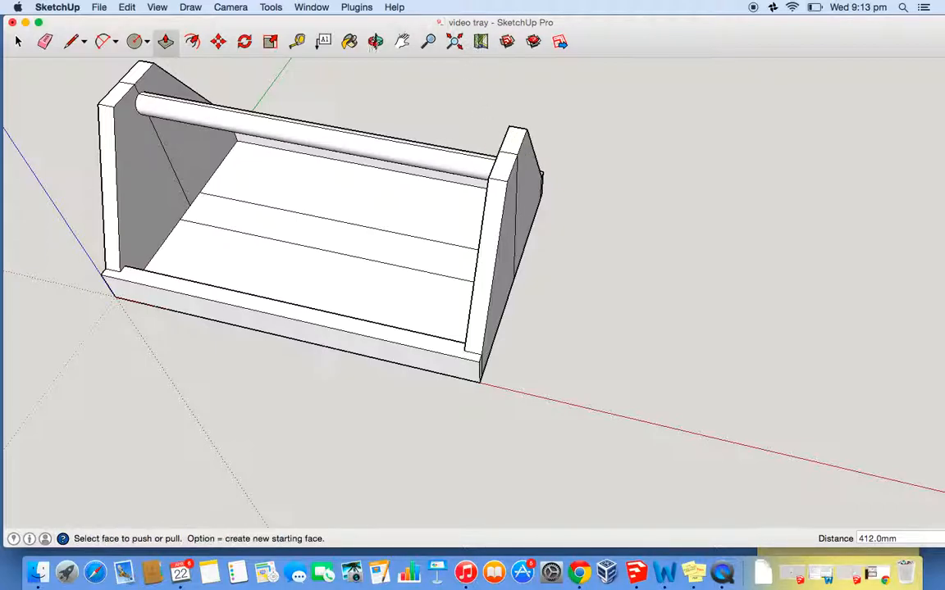
Step: Look through the paint colour wheel, sliders, image palette and crayons, and return to the Wood textures
click(375, 41)
drag(138, 298, 143, 260)
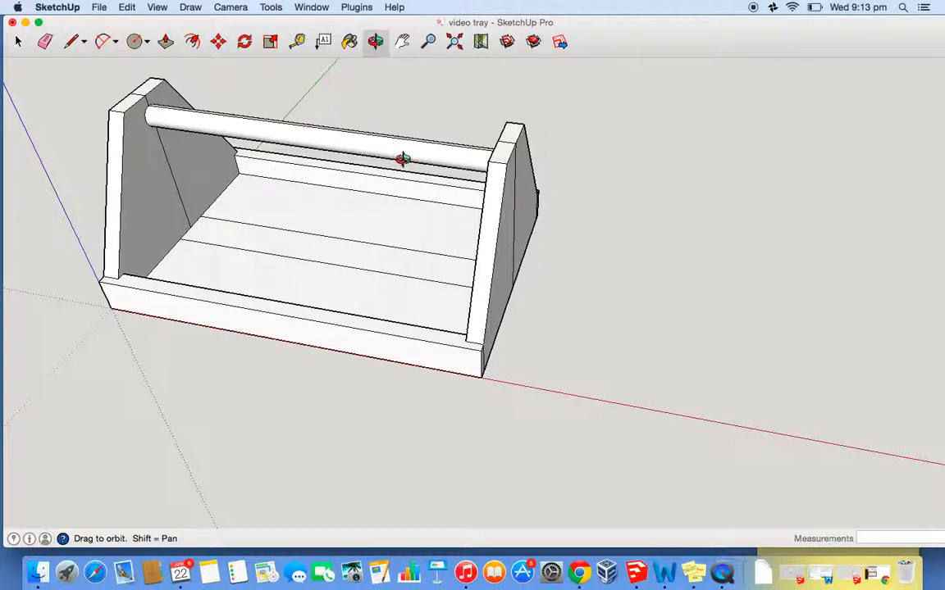
click(351, 41)
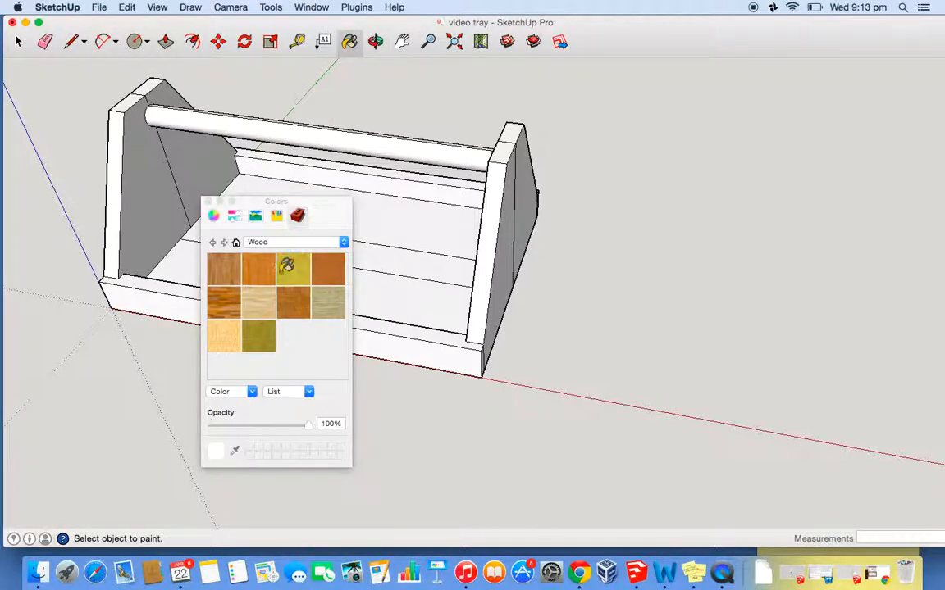
click(213, 216)
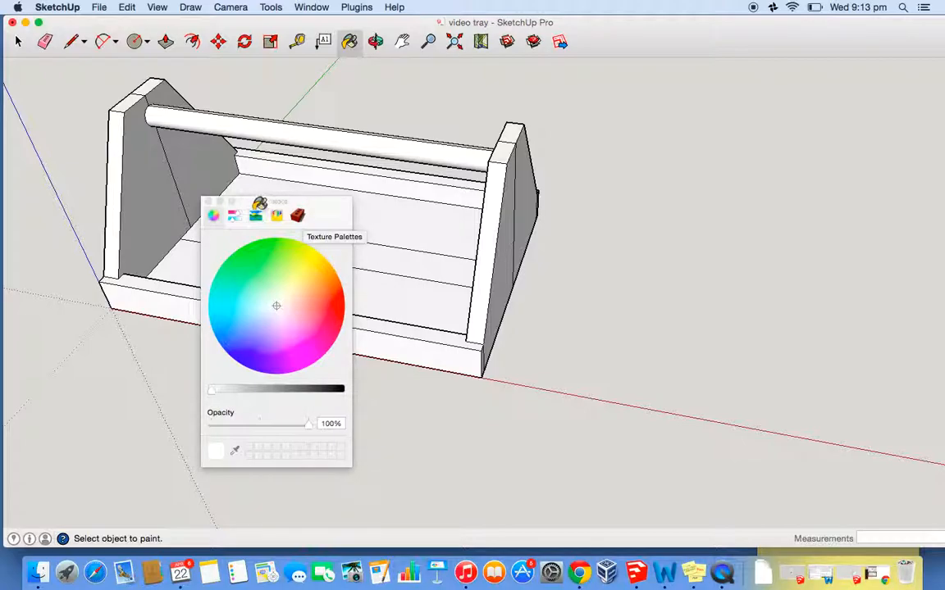
click(237, 215)
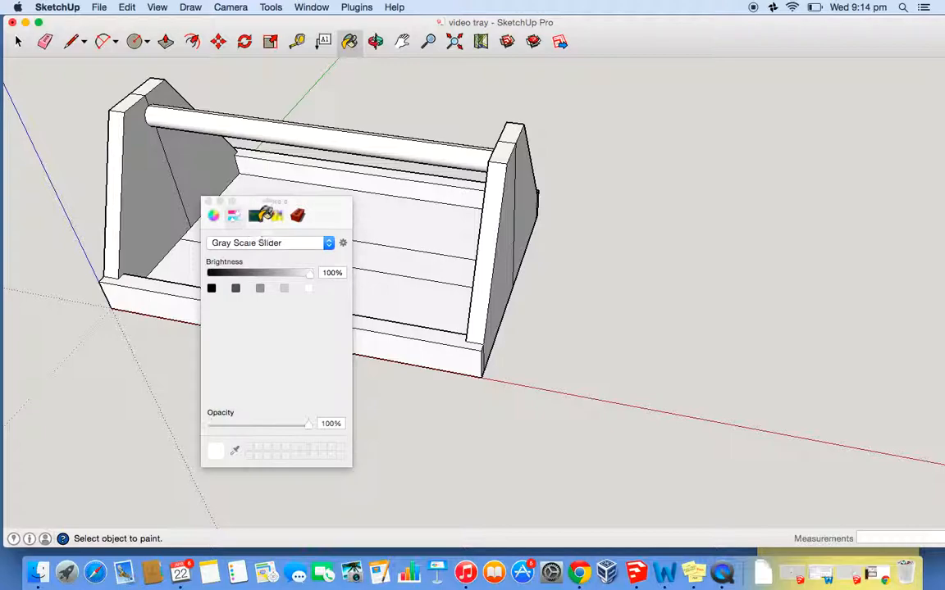
click(256, 215)
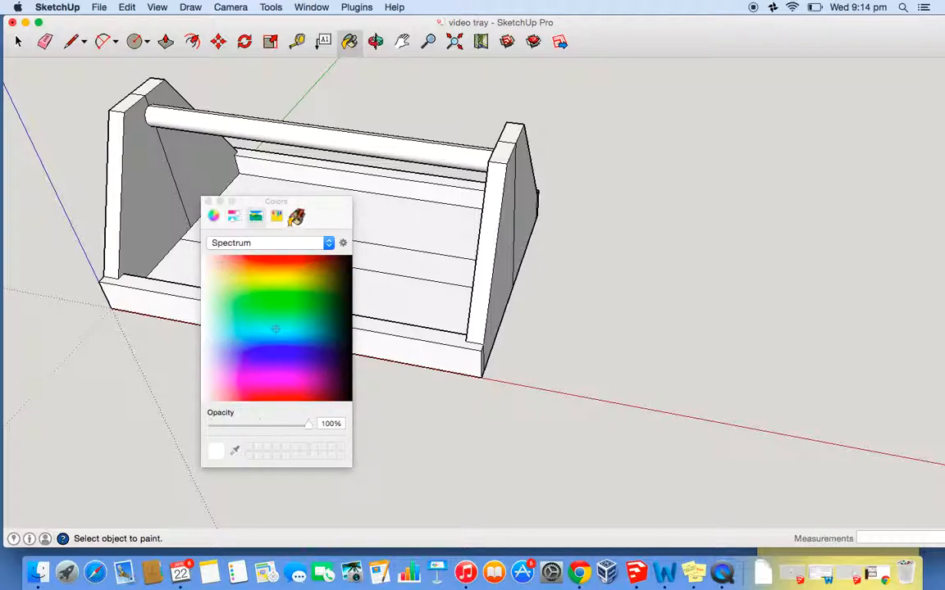
click(279, 215)
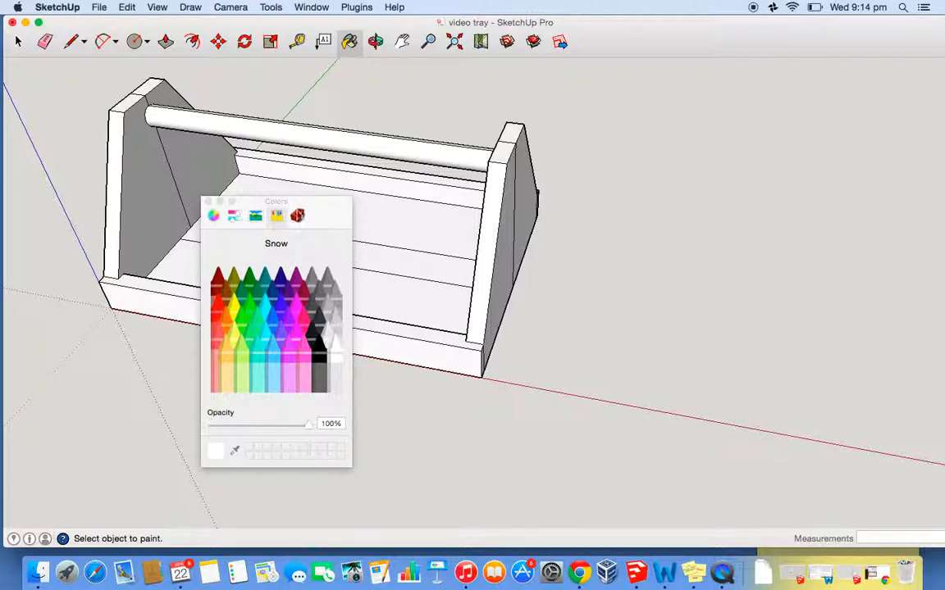
click(298, 215)
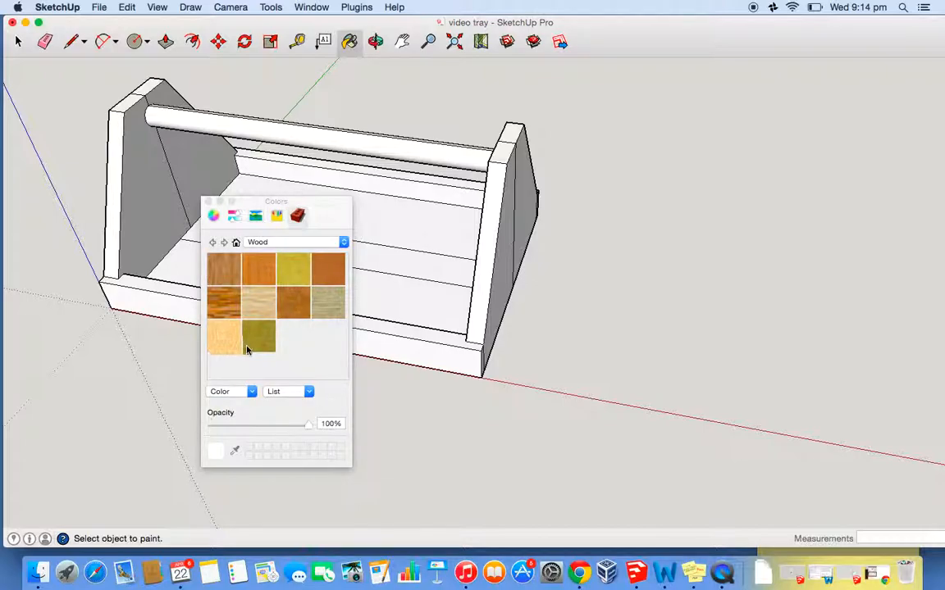
Step: Paint the central strip on the tray base with the plain reddish-brown wood texture
click(255, 344)
click(226, 334)
click(224, 302)
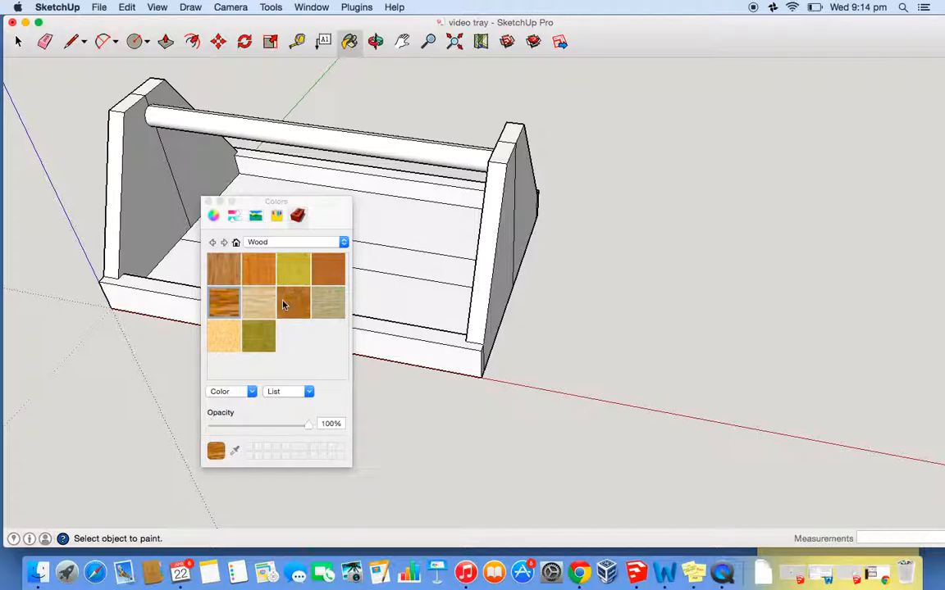
click(336, 268)
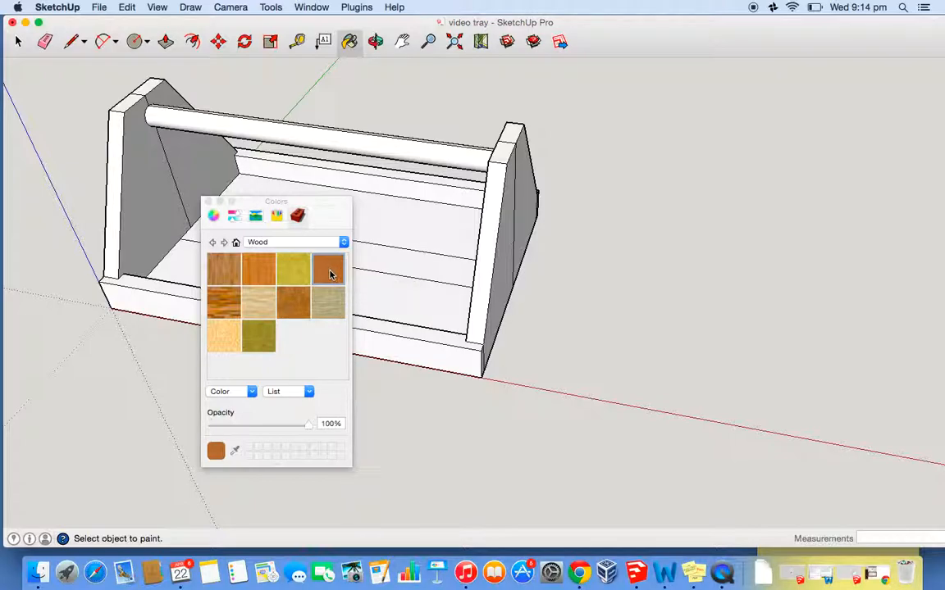
drag(331, 211, 144, 278)
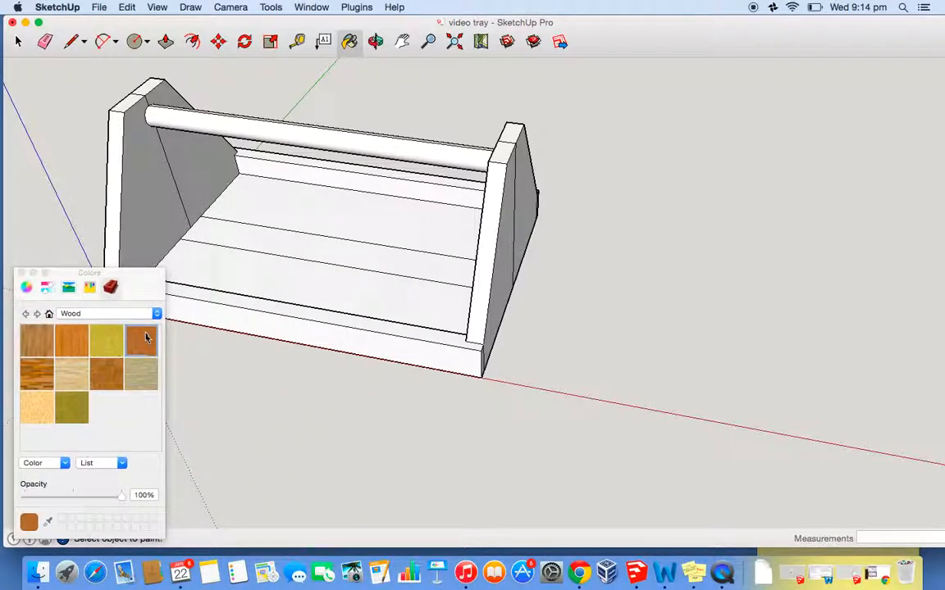
click(254, 233)
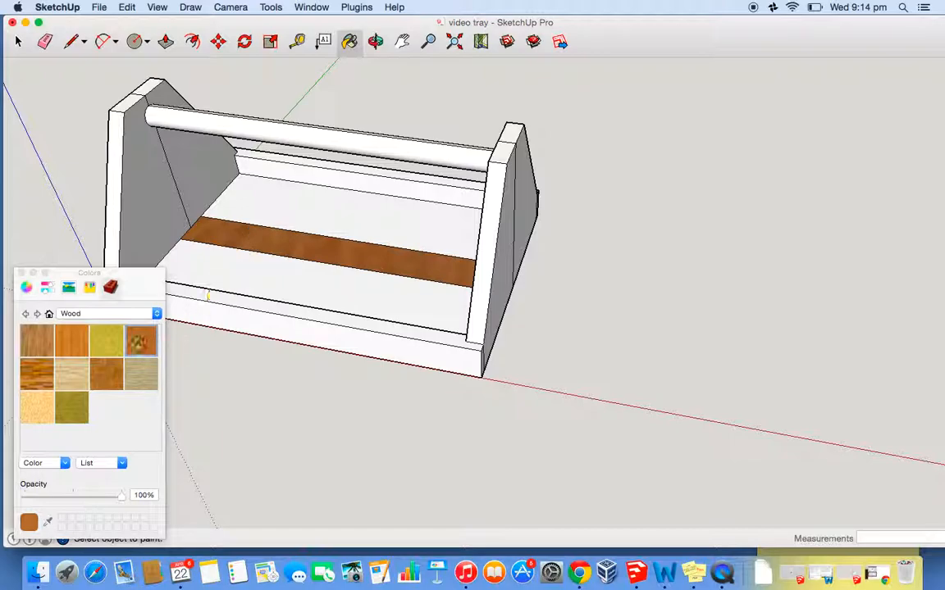
Step: Paint the base areas on both sides of the strip and the left end panel's inner faces with Wood_Plywood_Knots
click(117, 342)
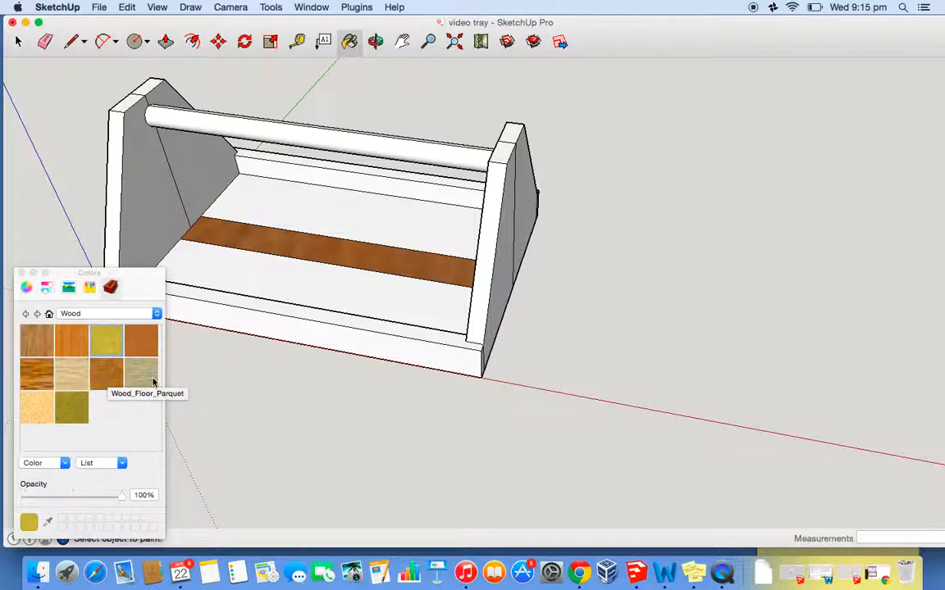
click(71, 412)
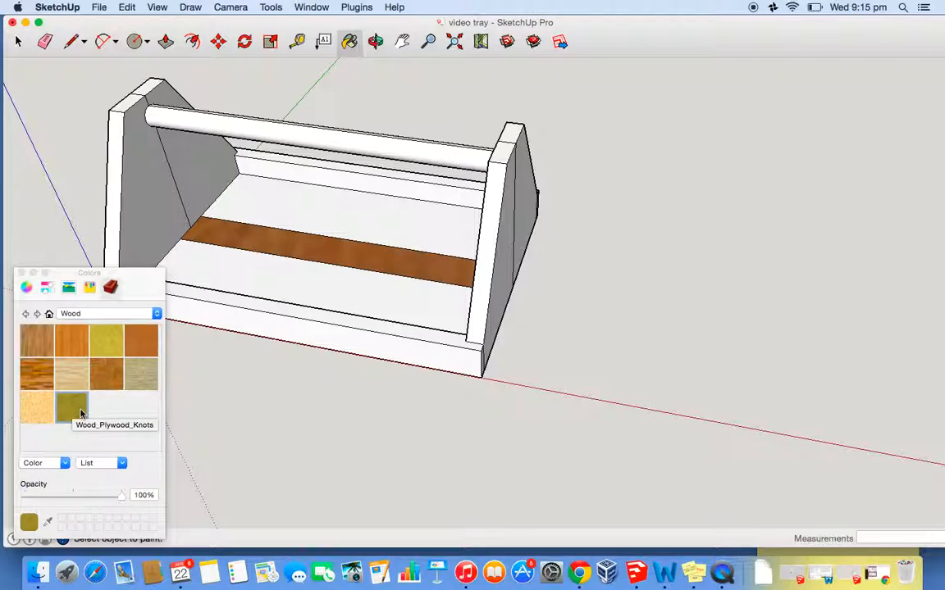
click(242, 270)
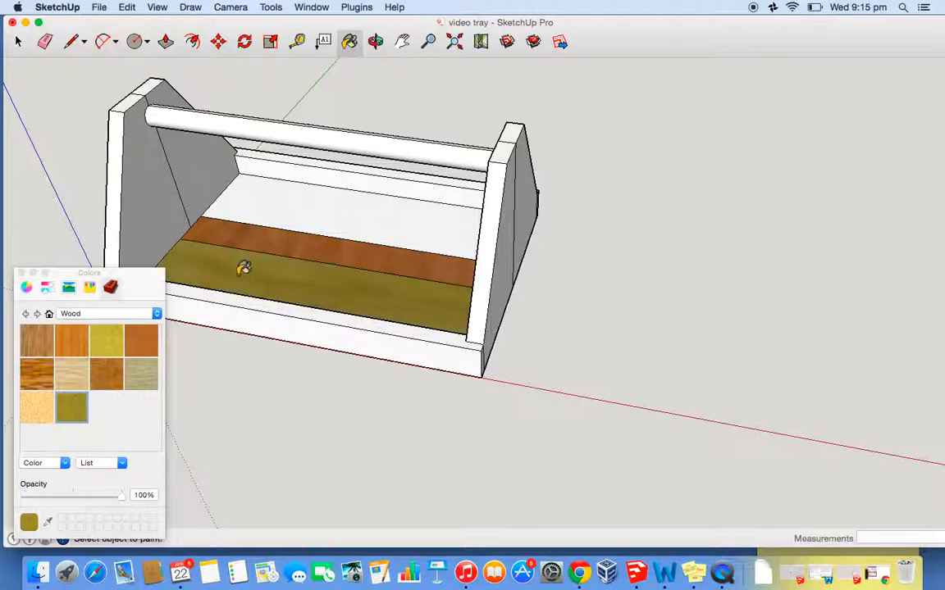
click(256, 187)
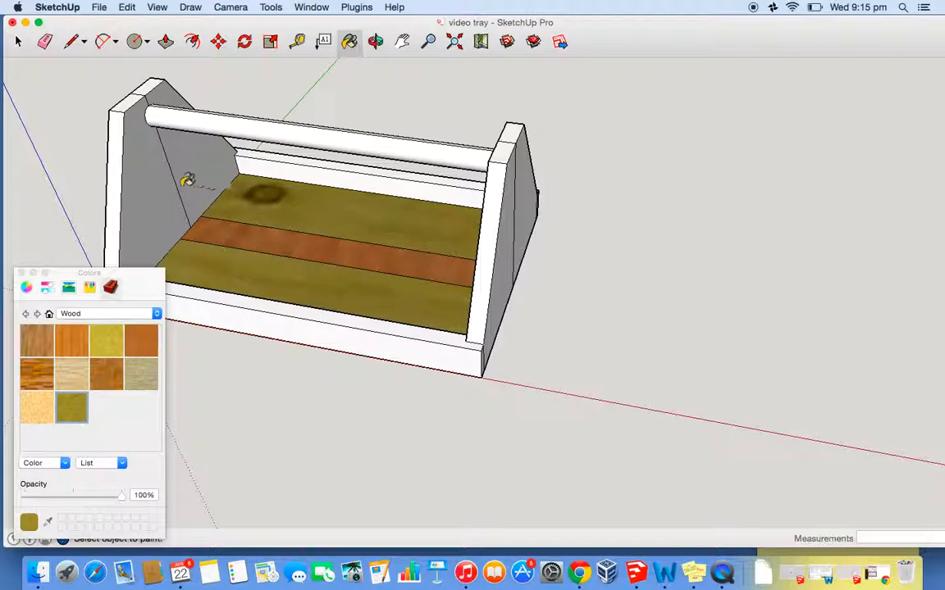
click(142, 187)
click(193, 164)
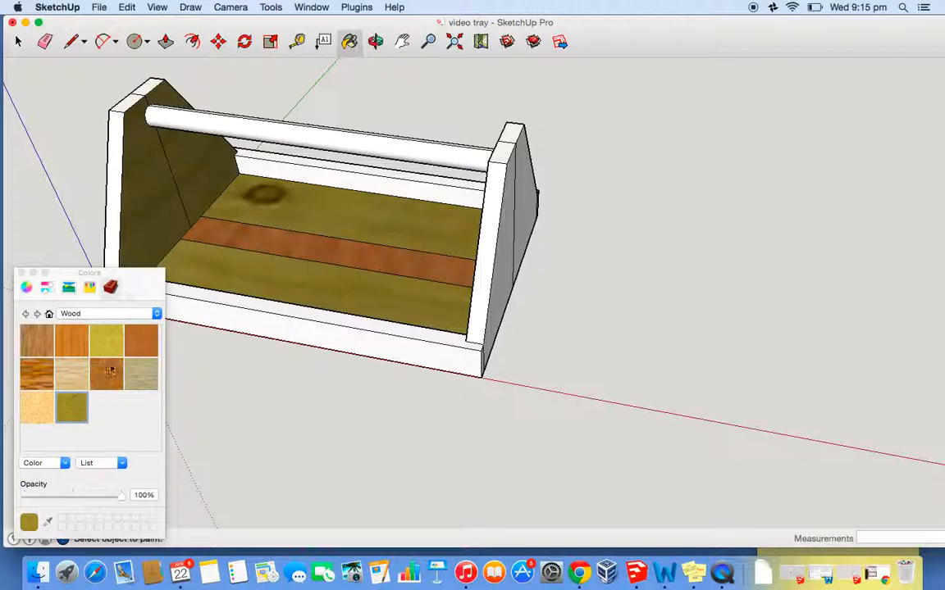
Step: Paint both base areas beside the strip and the left end panel's inner faces with the light beige wood texture
click(71, 374)
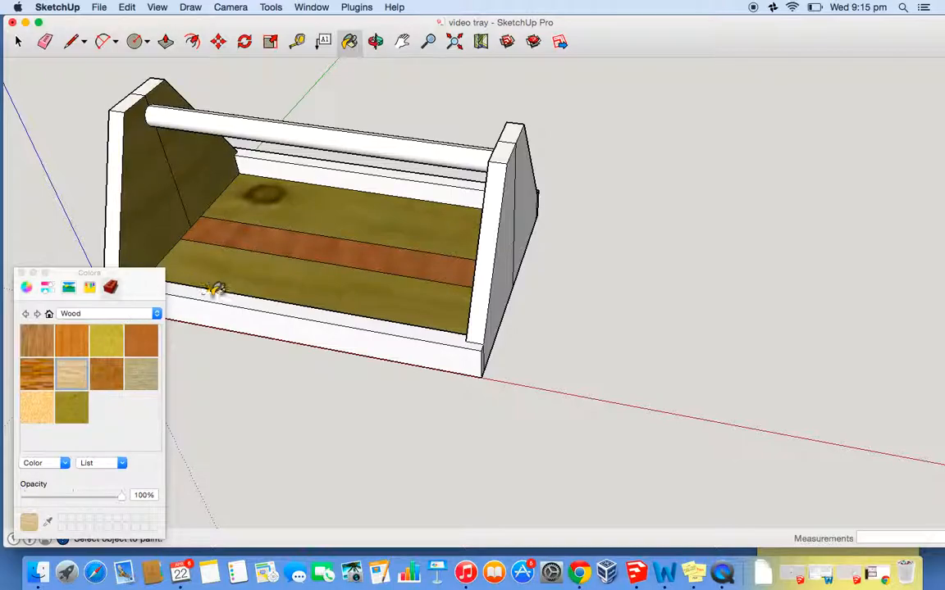
click(242, 266)
click(336, 200)
click(149, 194)
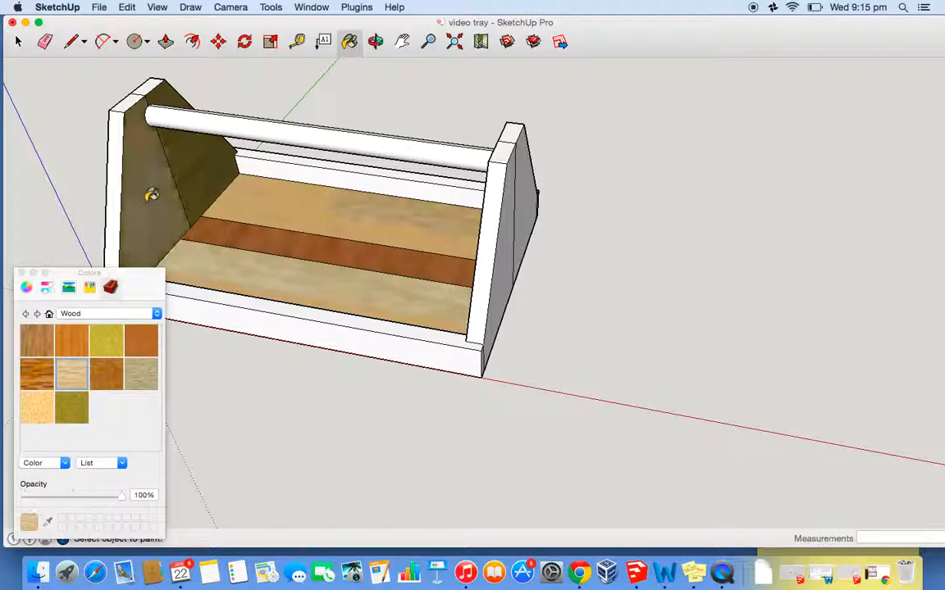
click(211, 167)
Step: Try the yellow-green speckled wood texture on the front base area, and repaint that area with the light beige wood
click(106, 341)
click(278, 273)
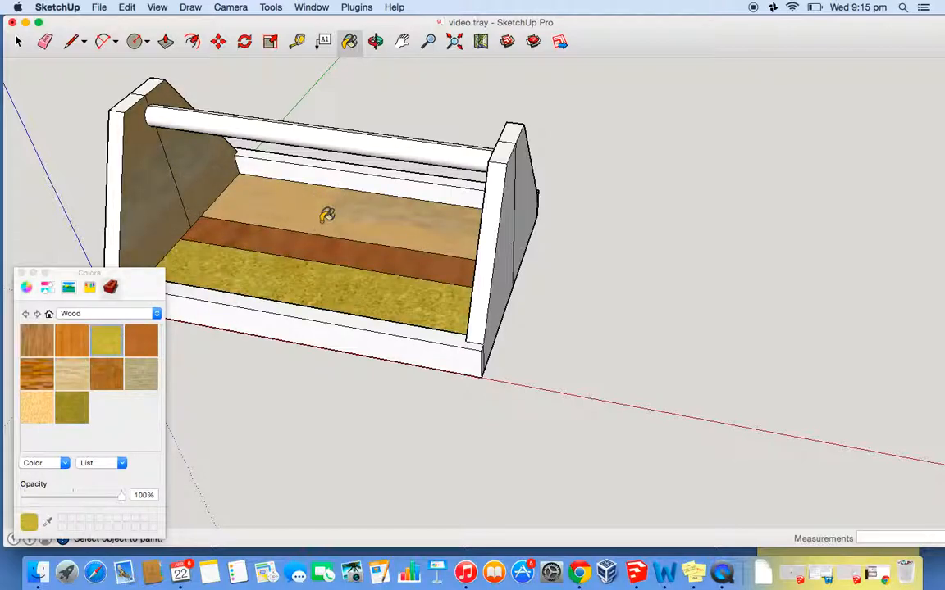
click(77, 374)
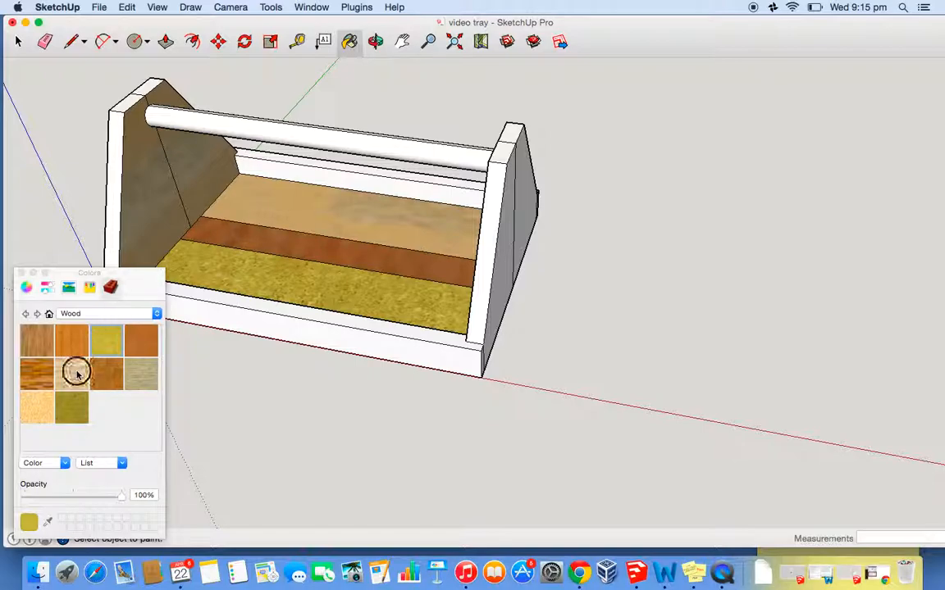
click(233, 261)
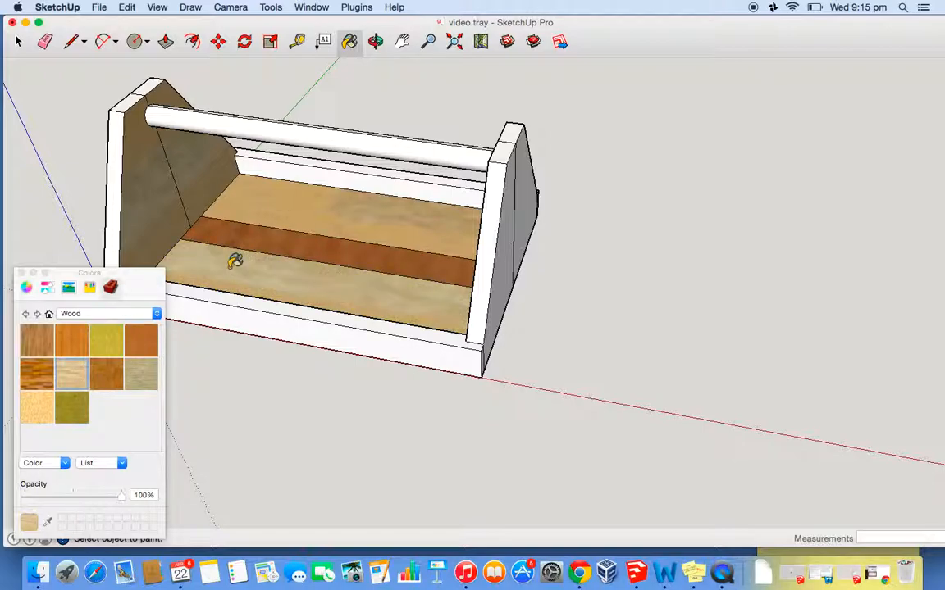
Step: Paint the back rail's inner face, the left end panel's top and front edges, and the handle with the light beige wood
click(271, 156)
click(150, 183)
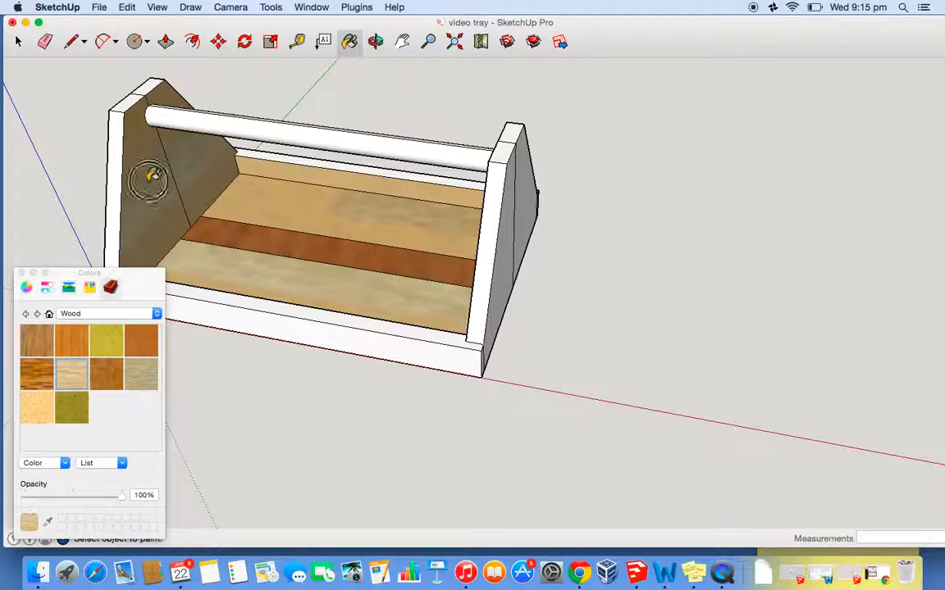
click(132, 101)
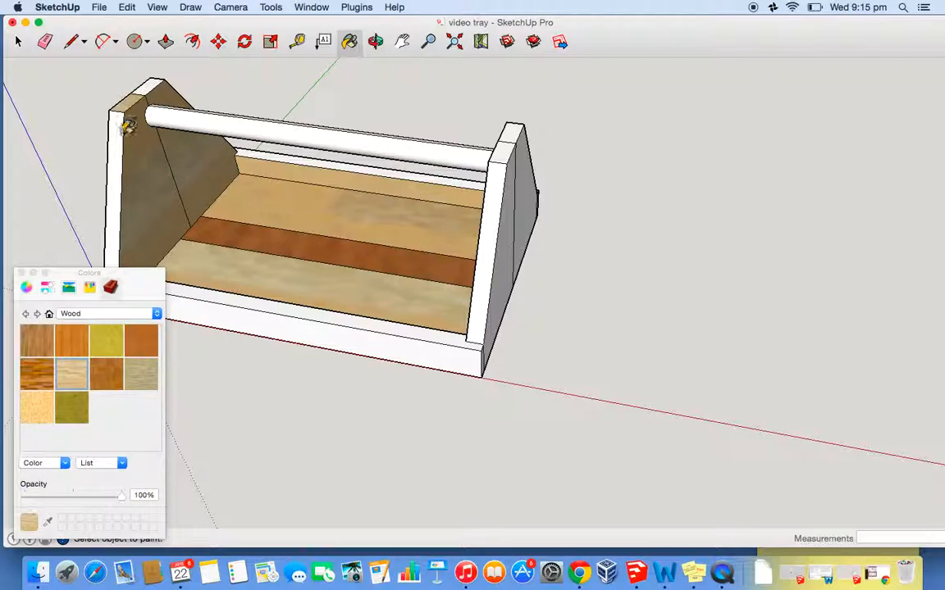
click(127, 122)
click(164, 111)
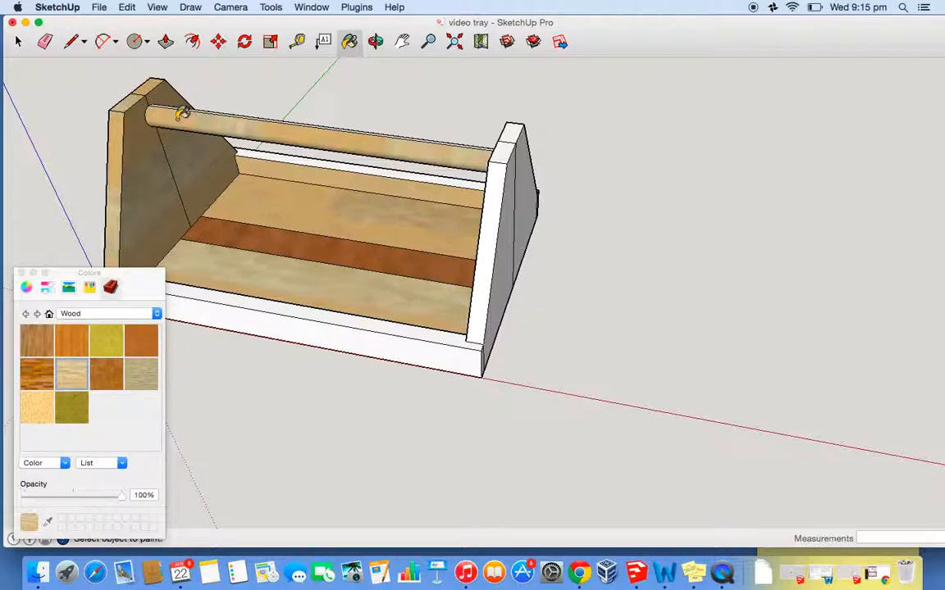
Step: Paint the right end panel's edges and outer faces and the front rail's outer and top faces with the light beige wood
click(495, 185)
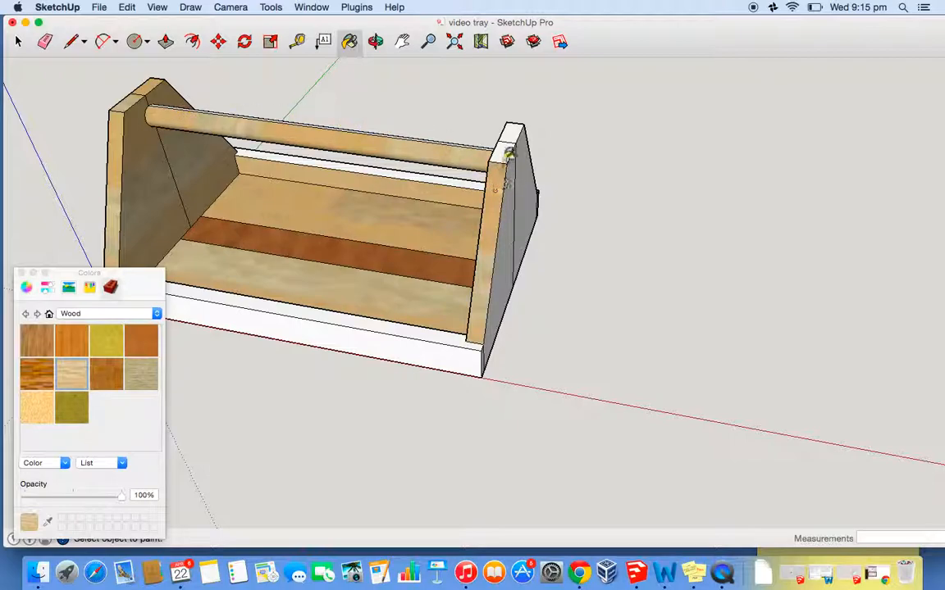
click(531, 160)
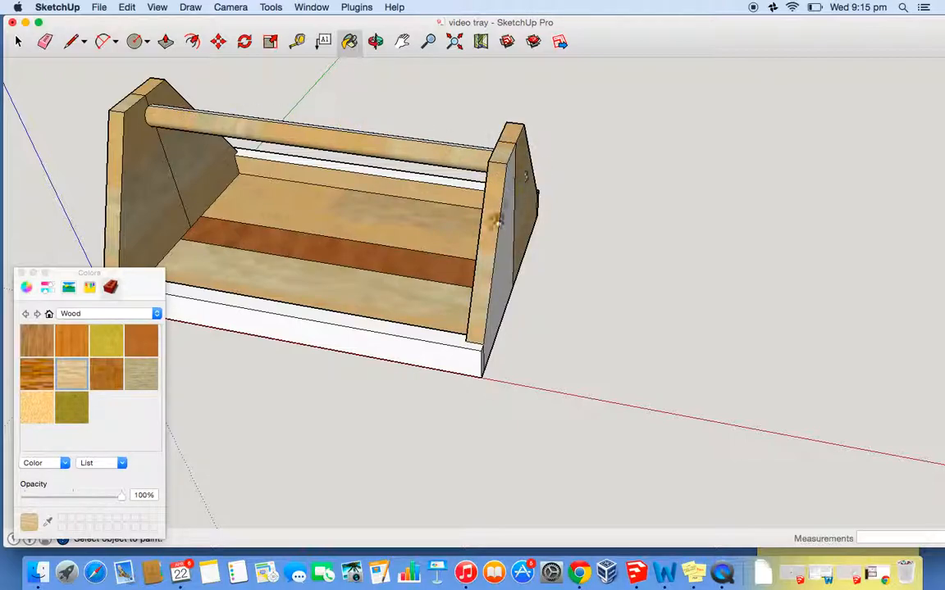
click(481, 353)
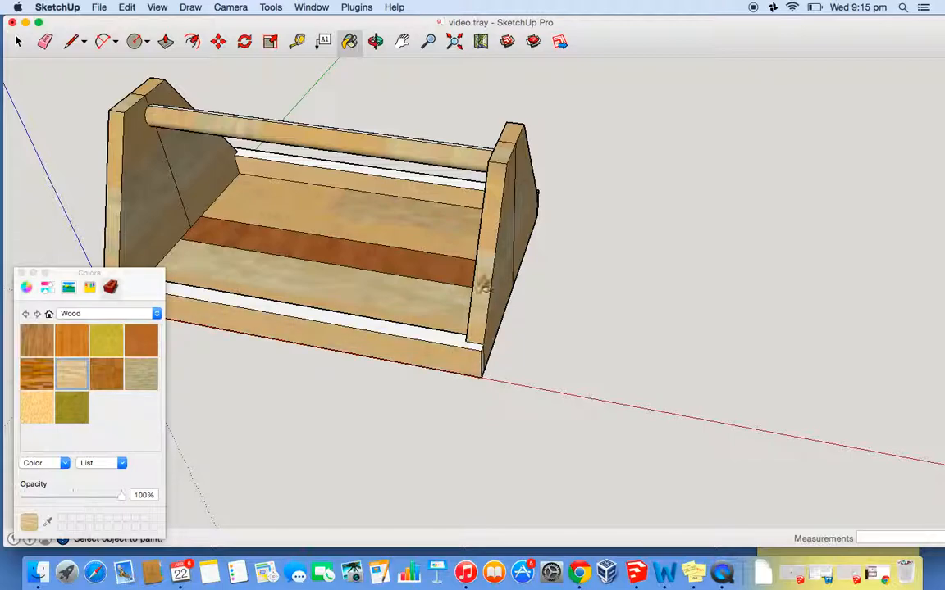
click(410, 308)
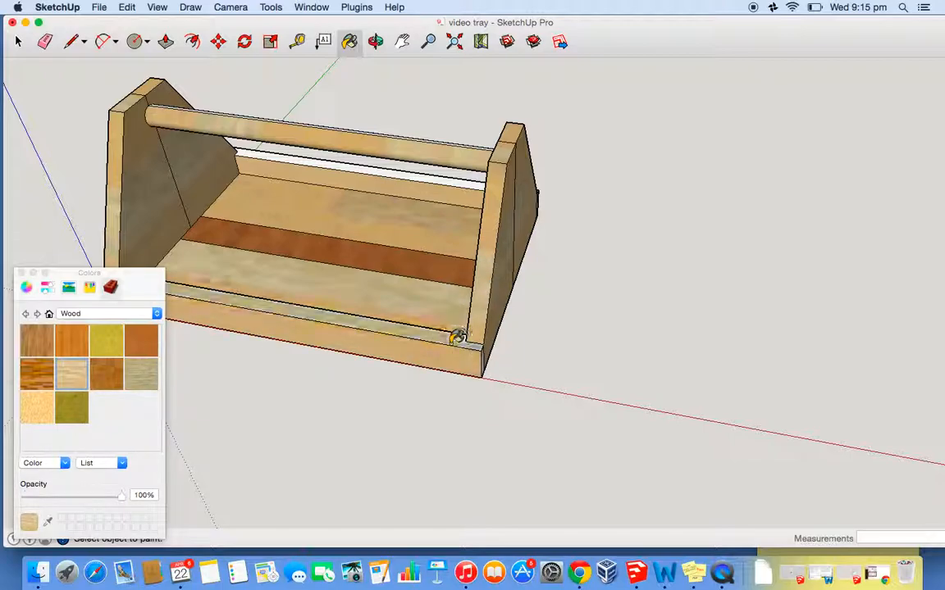
Step: Paint the front rail's right end face and the back rail's top face with the light beige wood
click(375, 41)
drag(644, 296, 361, 285)
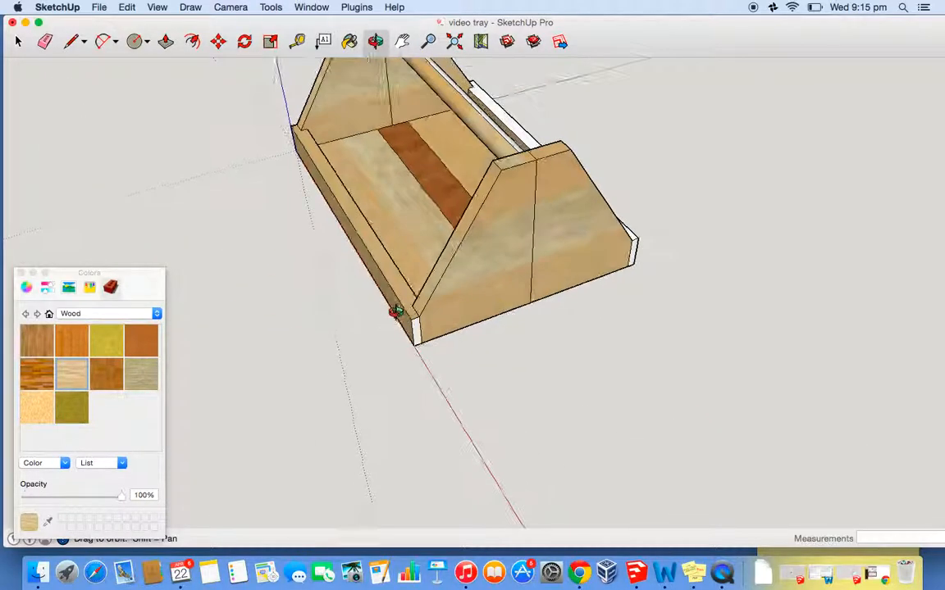
click(350, 41)
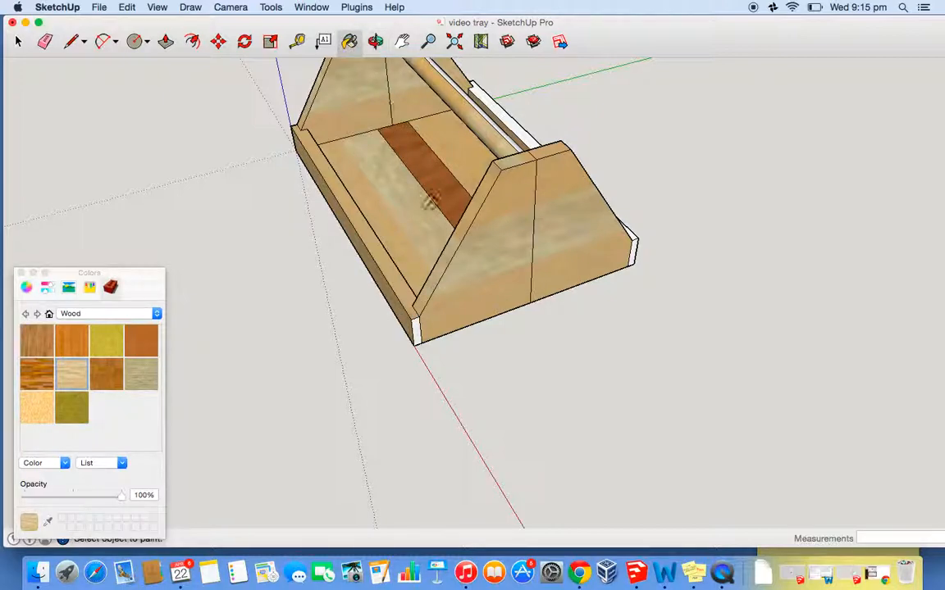
click(417, 326)
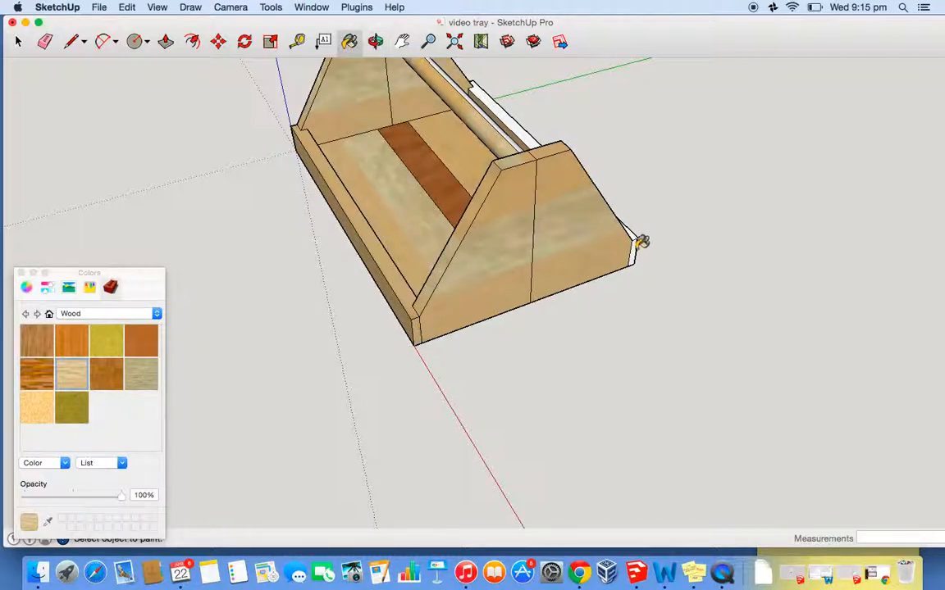
click(508, 114)
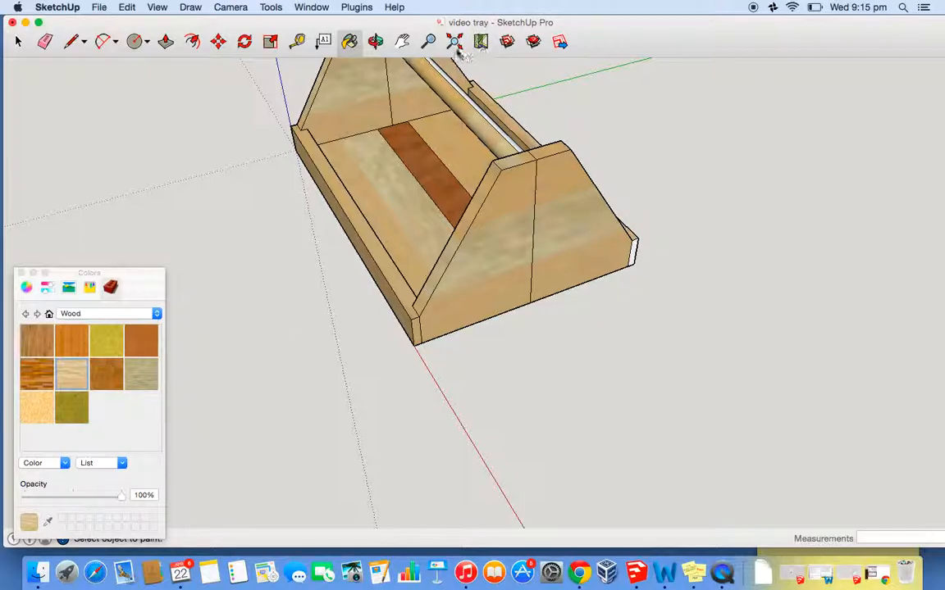
click(375, 41)
drag(597, 154, 497, 106)
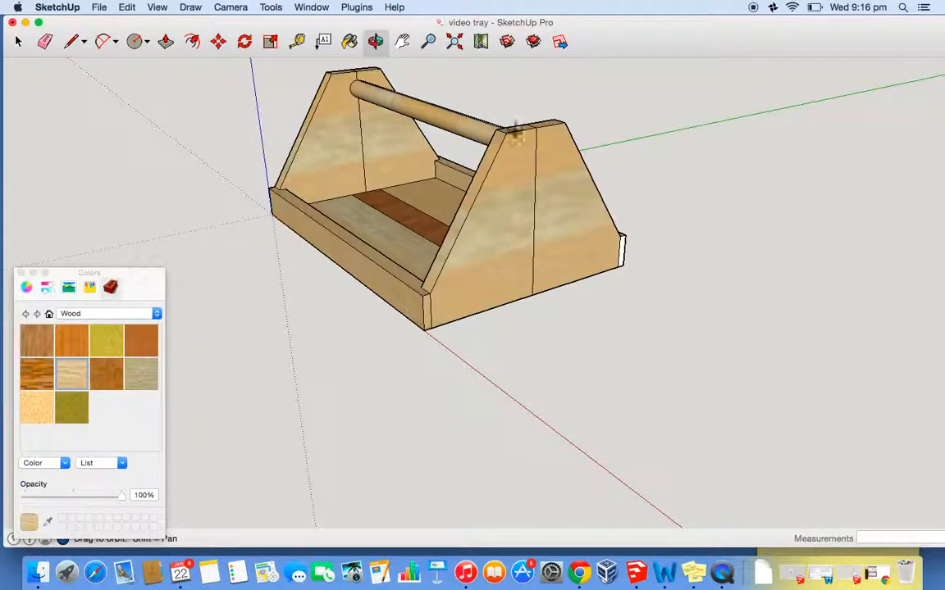
drag(542, 139, 638, 141)
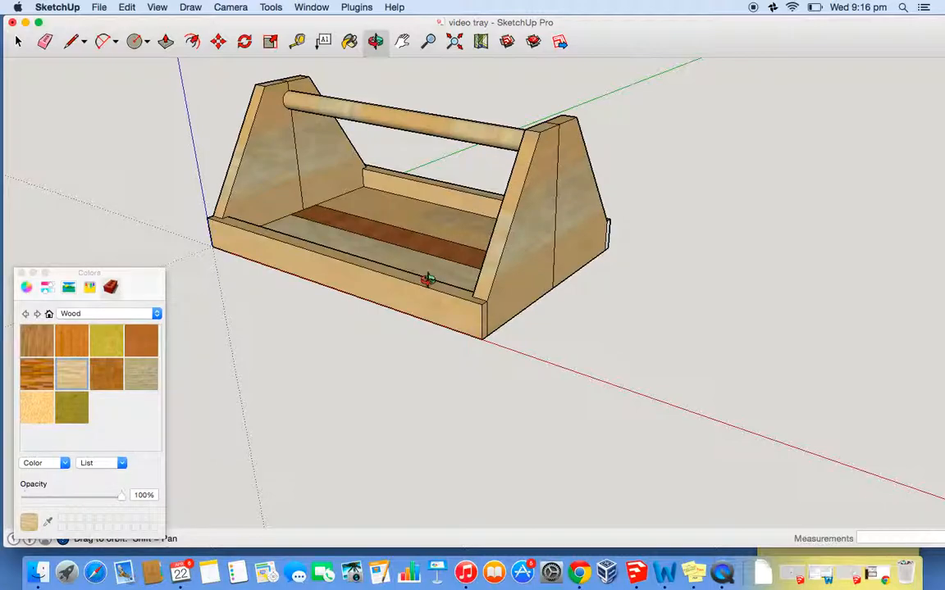